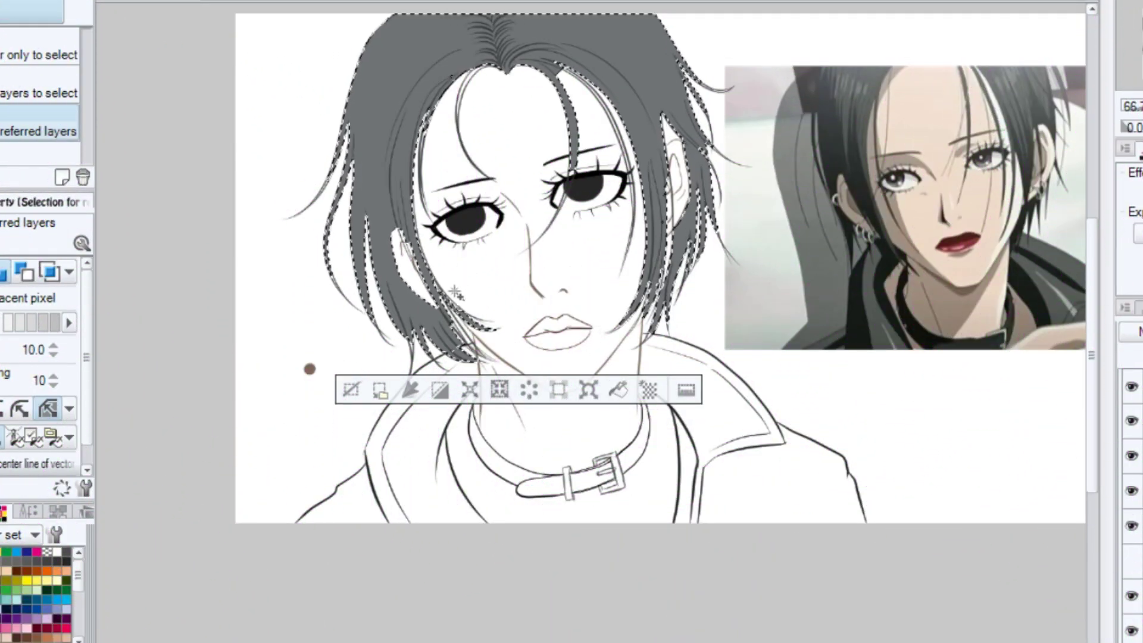
- Deselect the filled hair, pick a light pencil and mirror the canvas to check proportions
key(ctrl+d)
key(p)
scroll(455, 249, up, 2)
scroll(455, 250, up, 2)
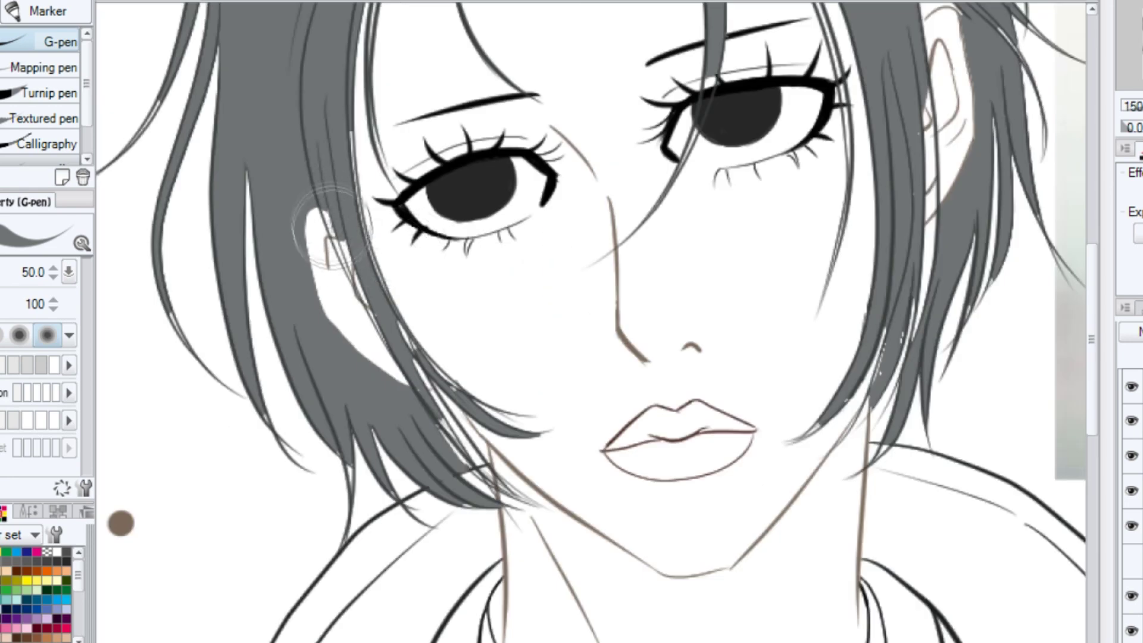
key(p)
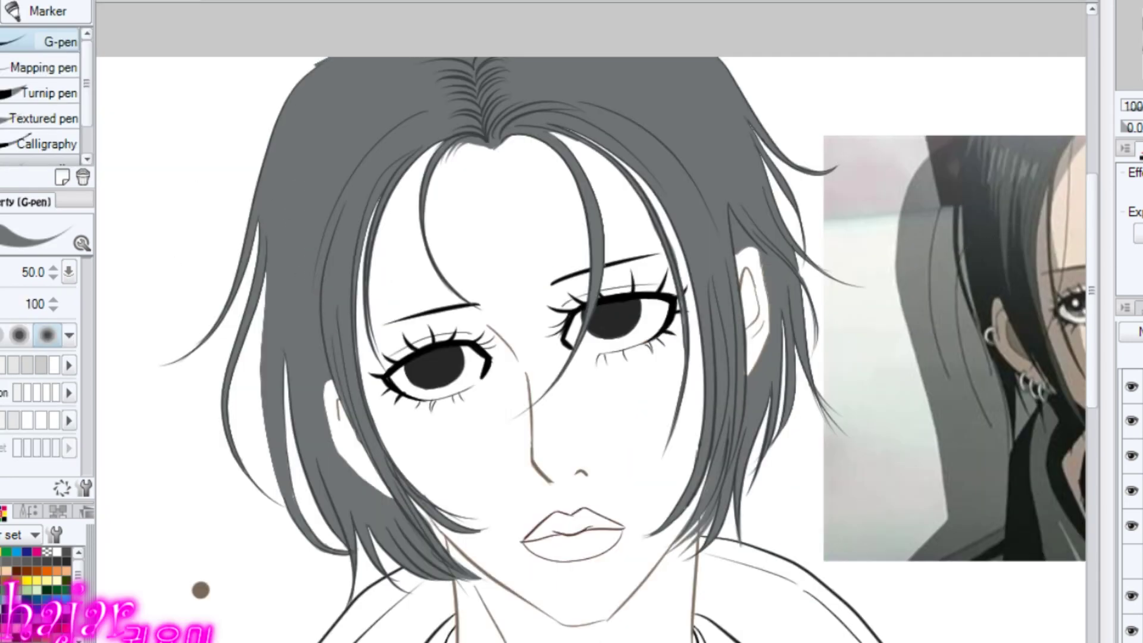
key(h)
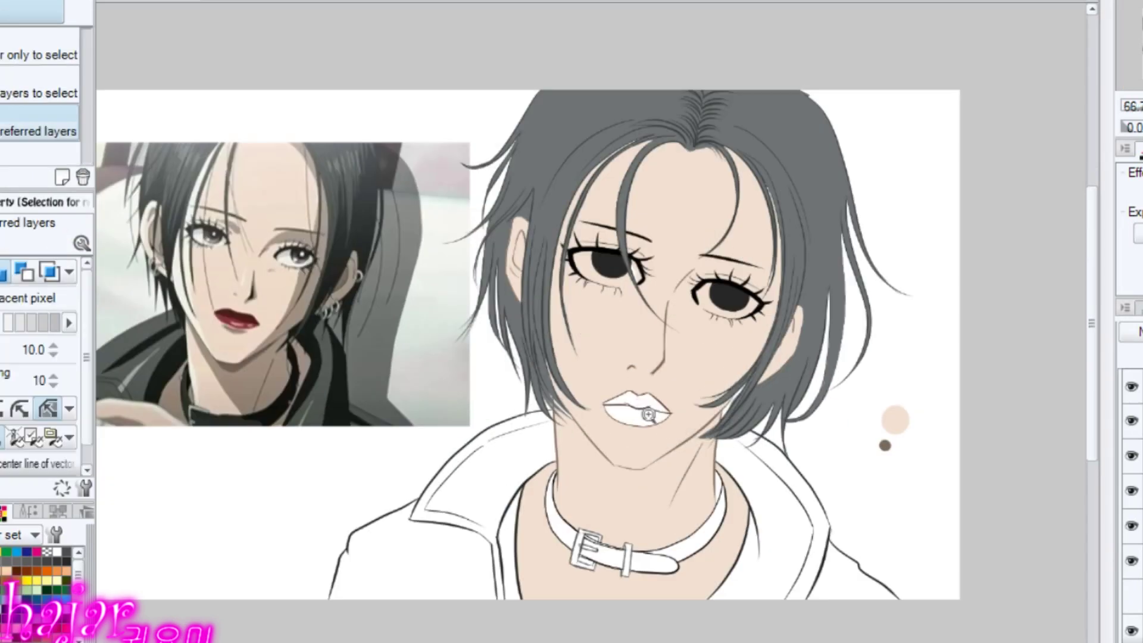
- Select the lips and fill them dark red to match the reference
scroll(649, 414, up, 2)
click(624, 406)
key(m)
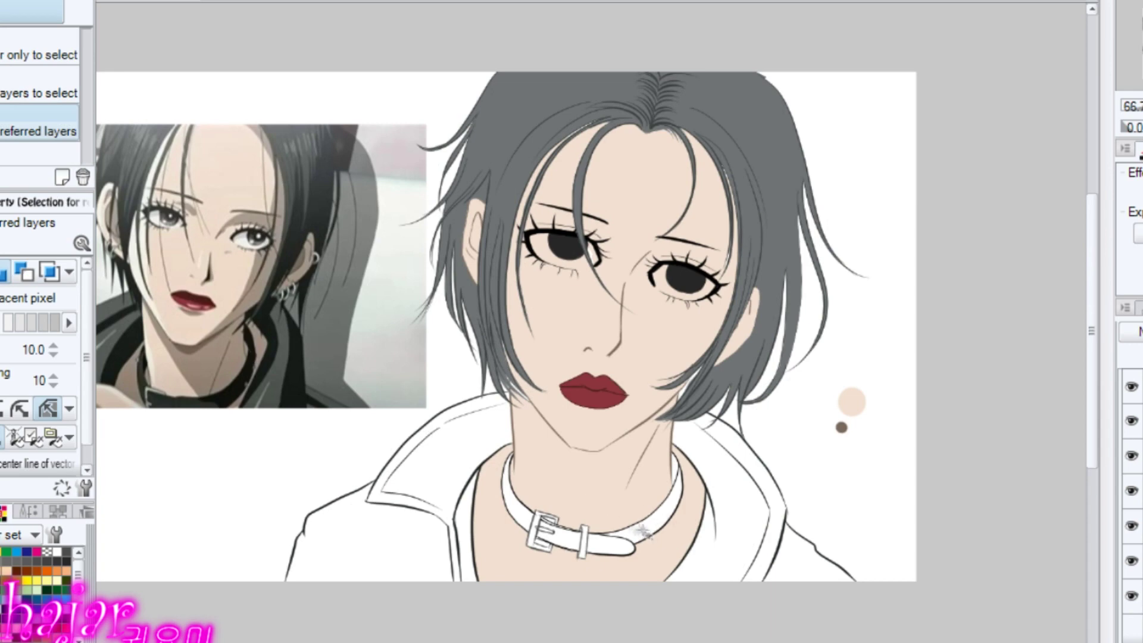
key(p)
scroll(589, 321, up, 2)
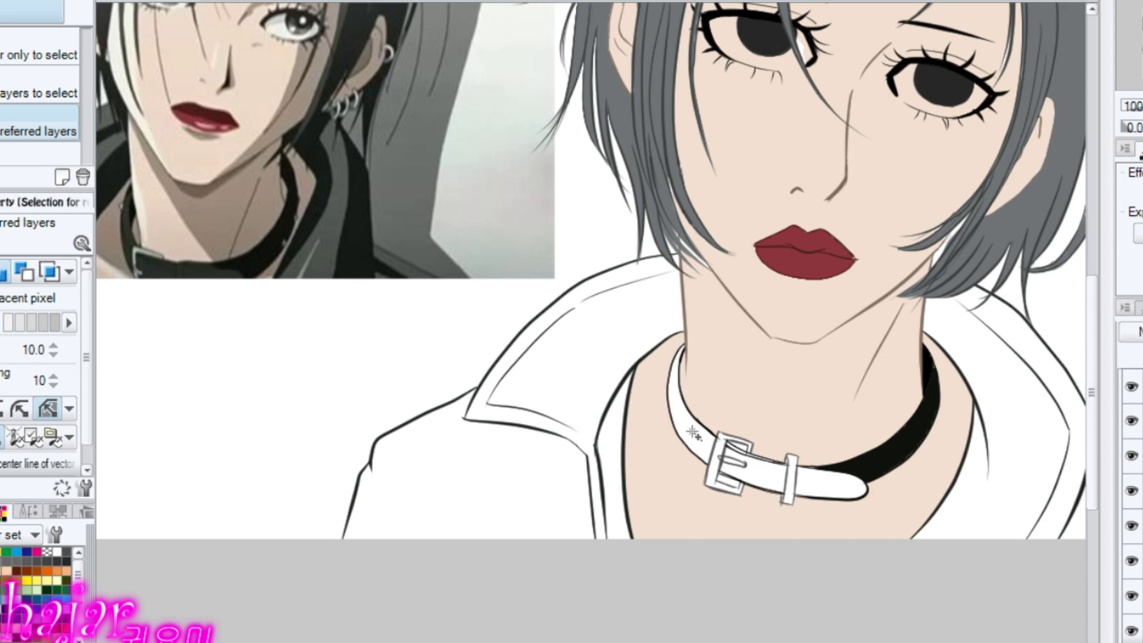
- Select the collar, fill it black and deselect
click(693, 433)
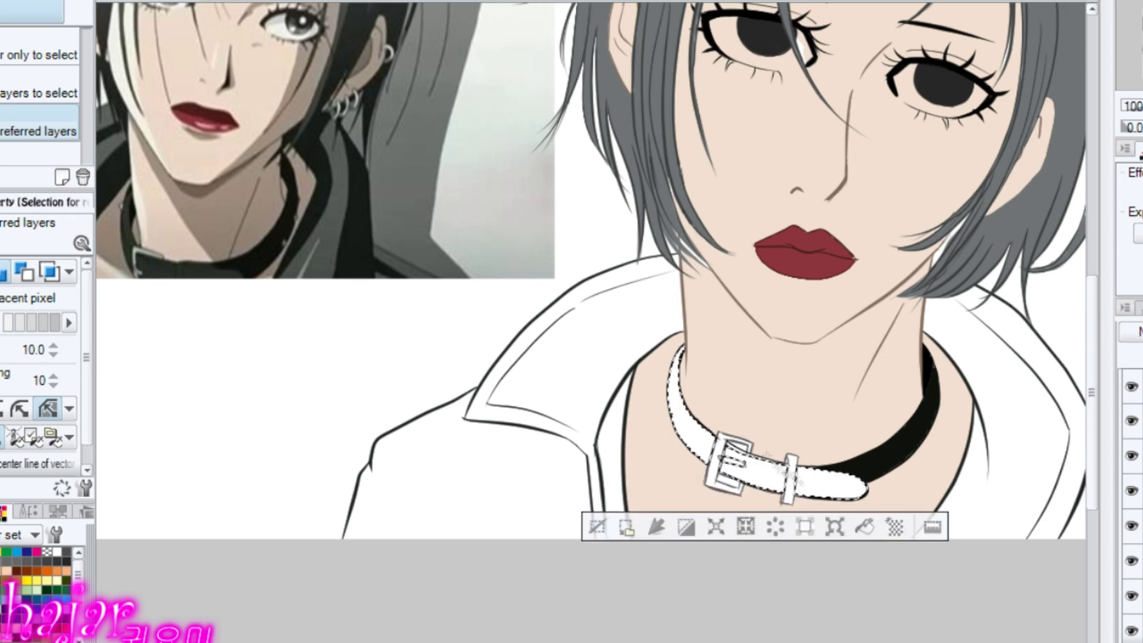
click(857, 531)
key(ctrl+d)
- Paint the collar's belt keeper grey with the G-pen and mirror the canvas back
click(791, 482)
key(p)
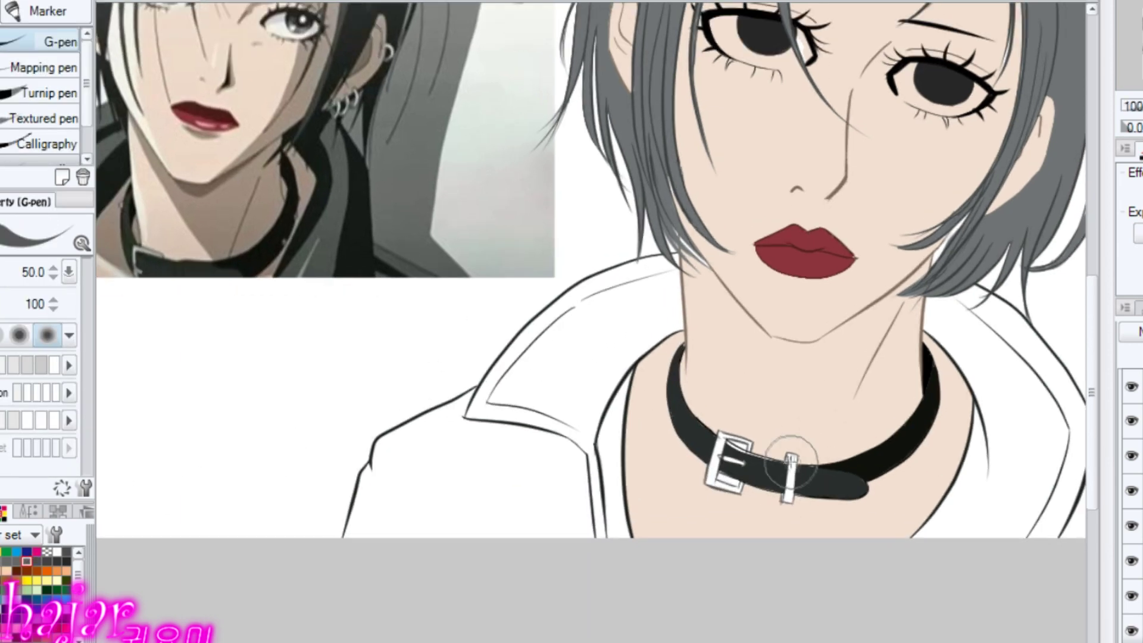
scroll(792, 456, up, 3)
drag(781, 466, 771, 536)
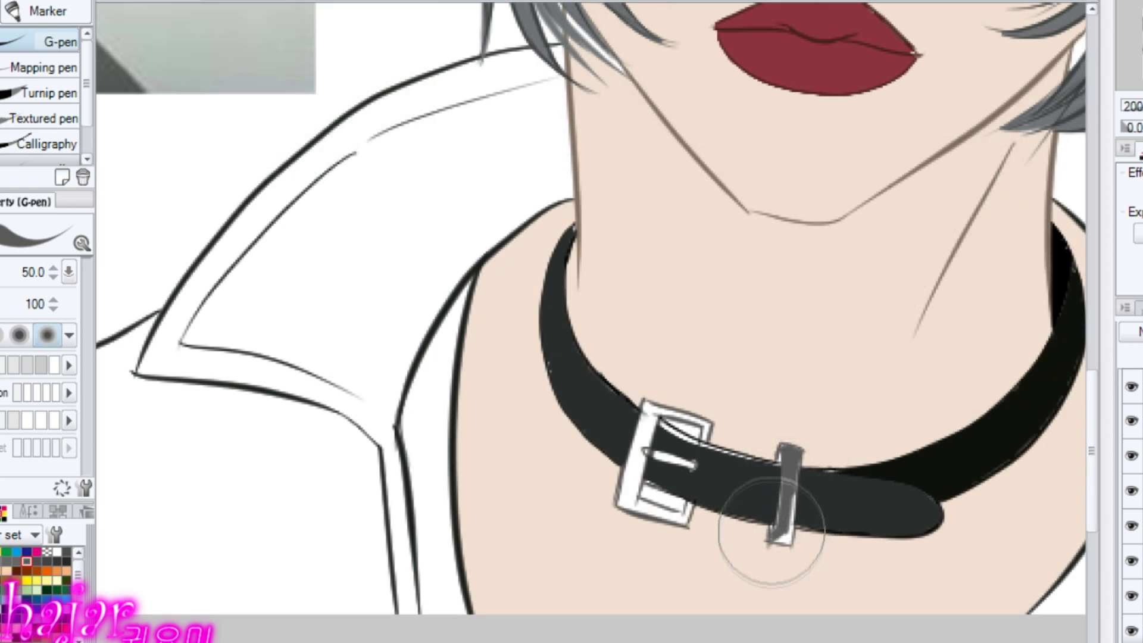
key(h)
- Add light highlight strokes along the belt tip and inner edge, then pick a darker belt colour
drag(419, 425, 378, 457)
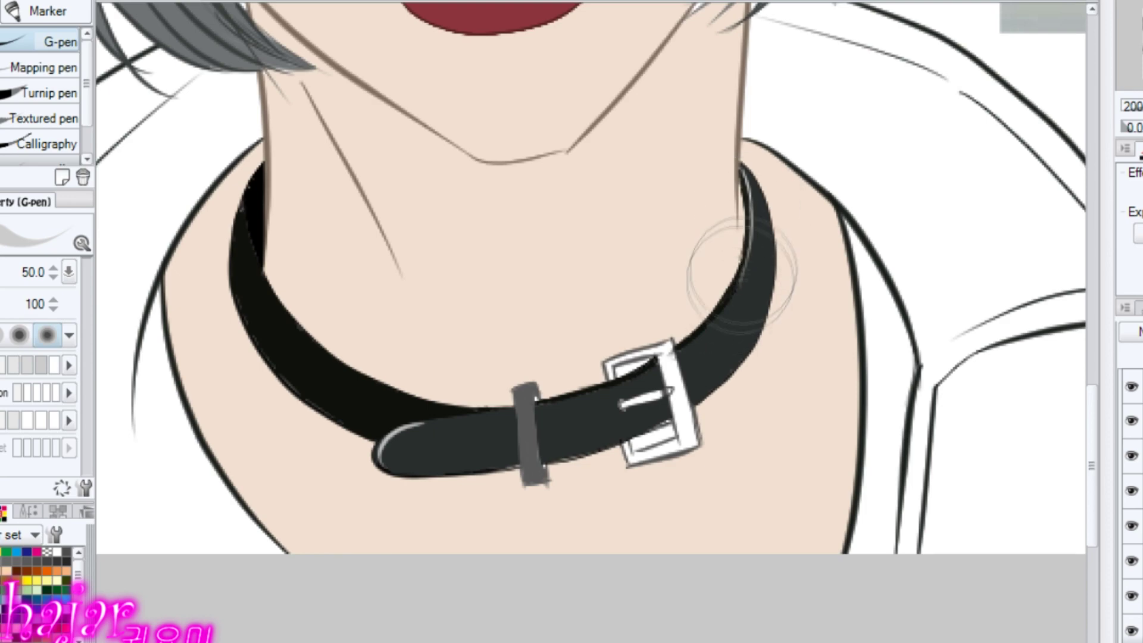
drag(737, 274, 751, 251)
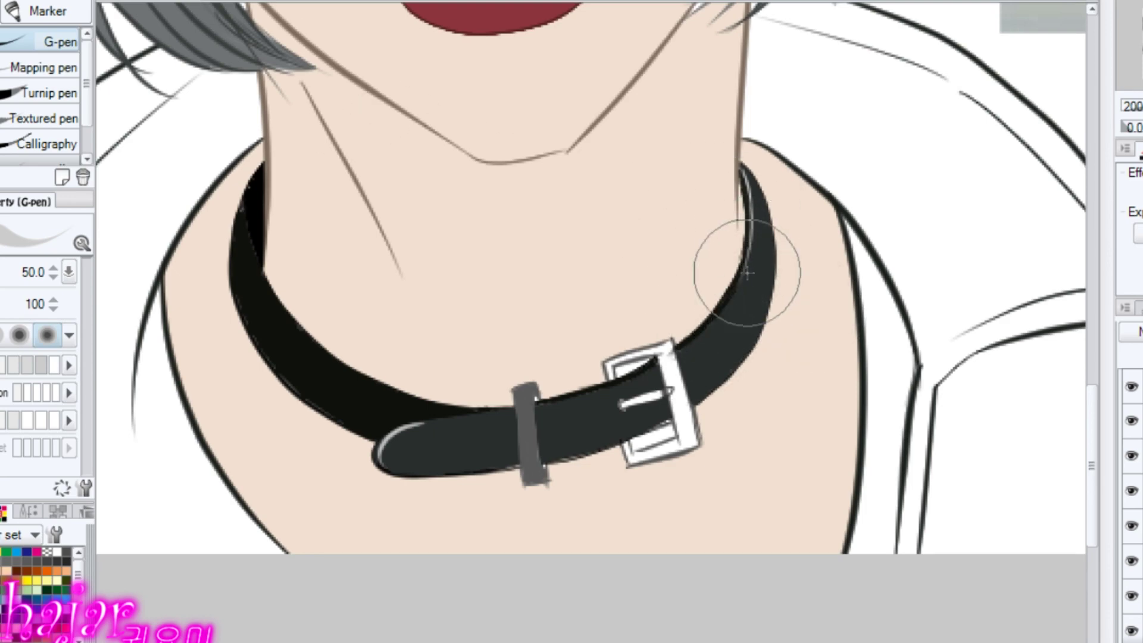
scroll(709, 333, down, 3)
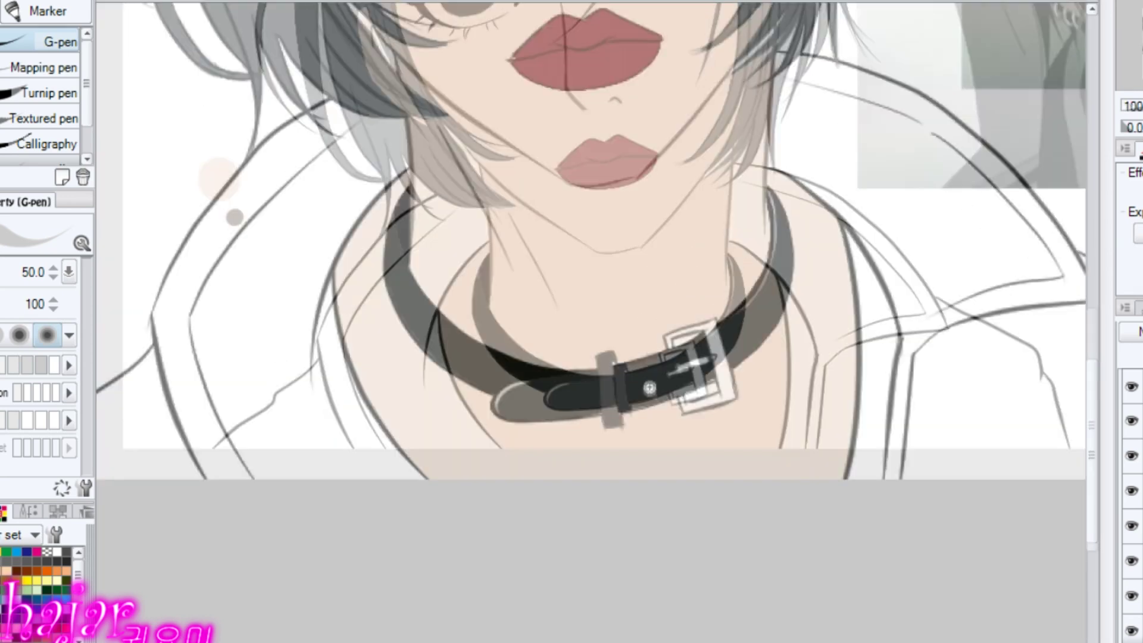
scroll(640, 387, up, 3)
click(46, 561)
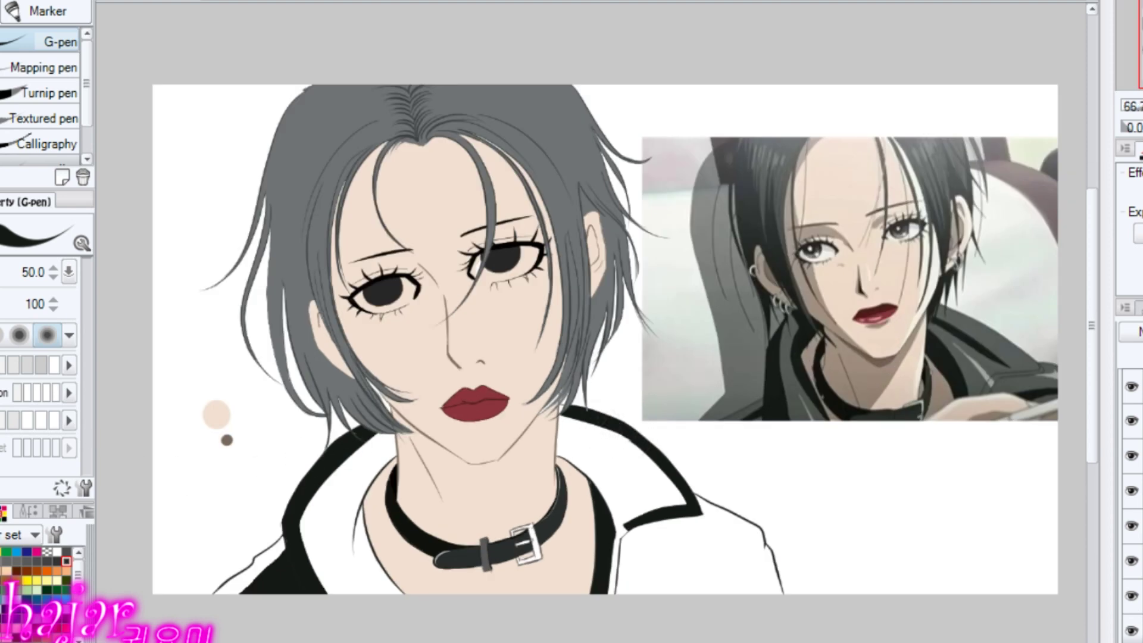
- Auto-select the white jacket, fill it dark grey and deselect
key(w)
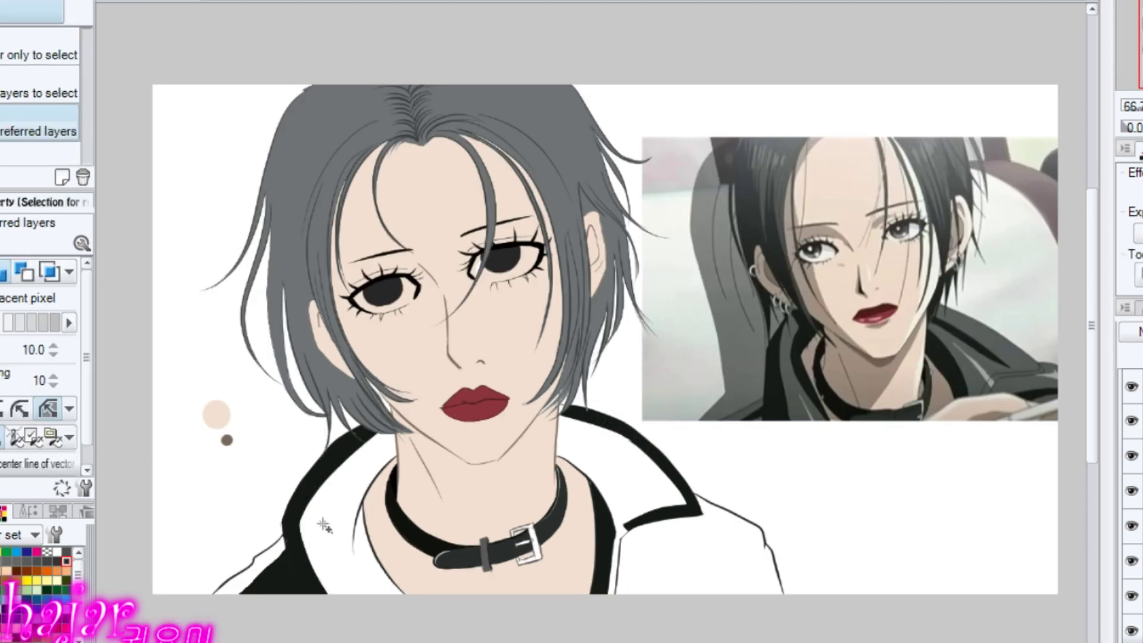
click(321, 523)
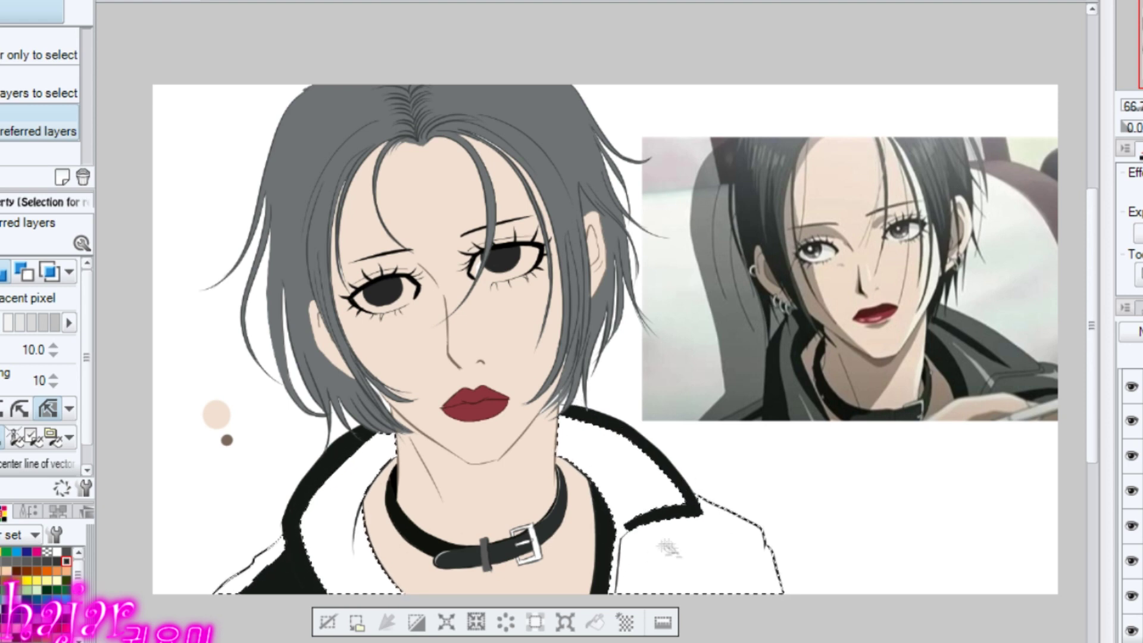
click(595, 625)
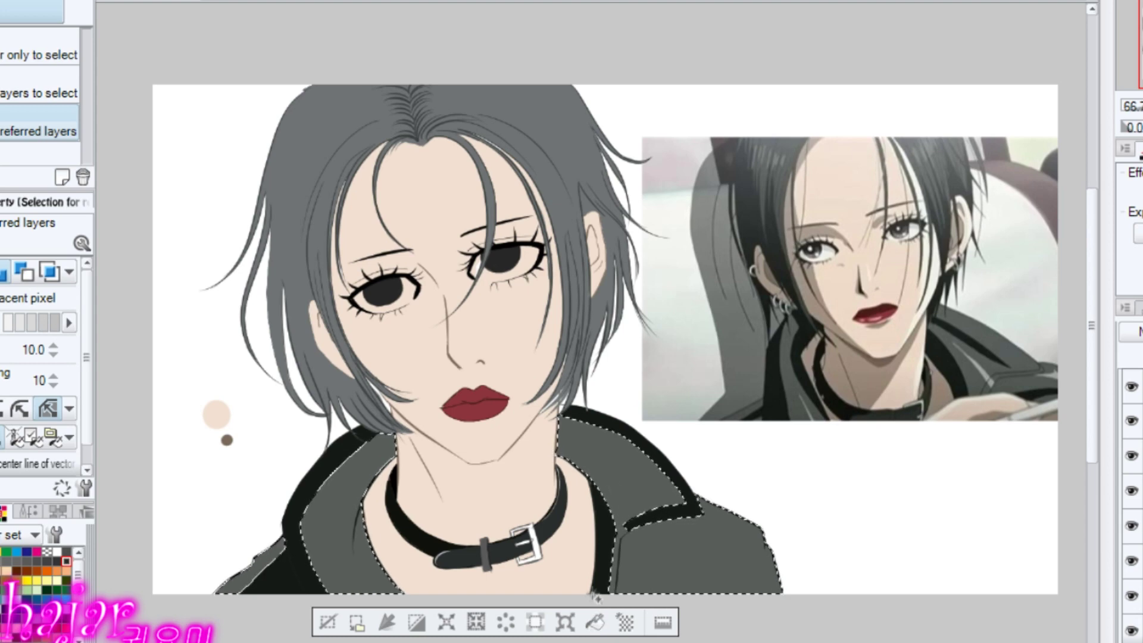
key(ctrl+d)
- Switch to the G-pen and pick a grey for the choker buckle
key(p)
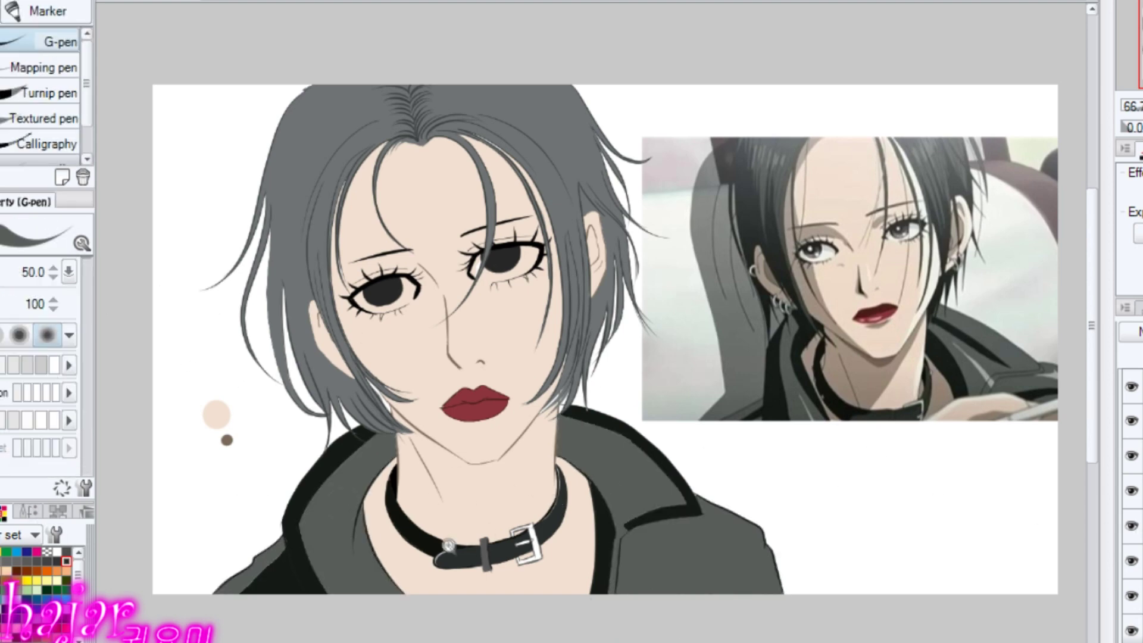
scroll(311, 532, up, 1)
scroll(431, 494, up, 2)
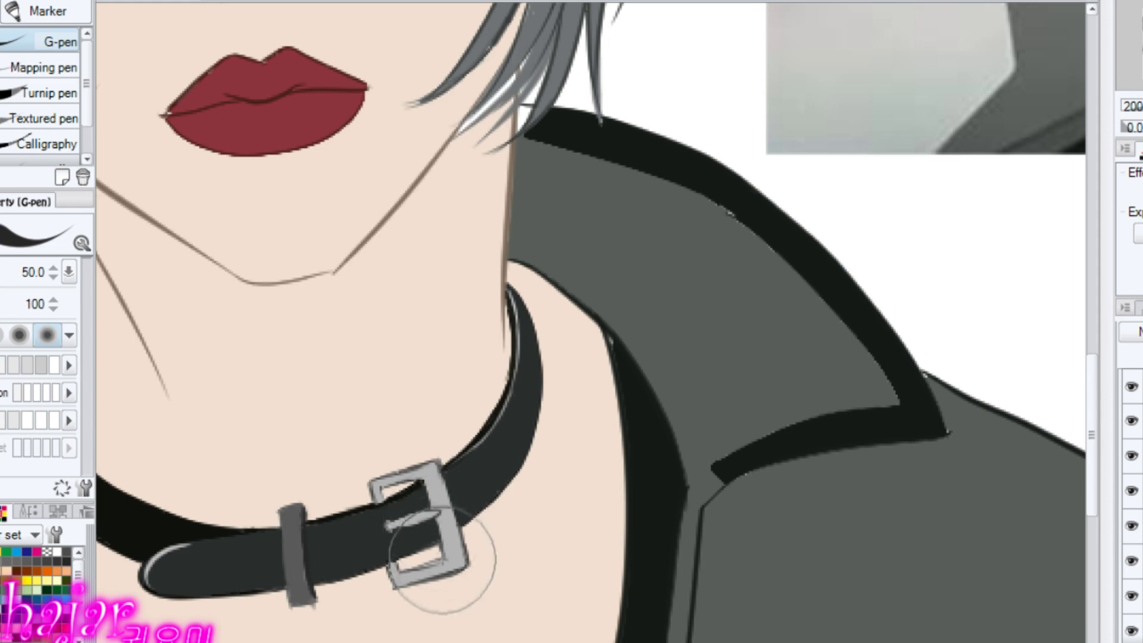
alt+click(454, 560)
scroll(434, 517, down, 3)
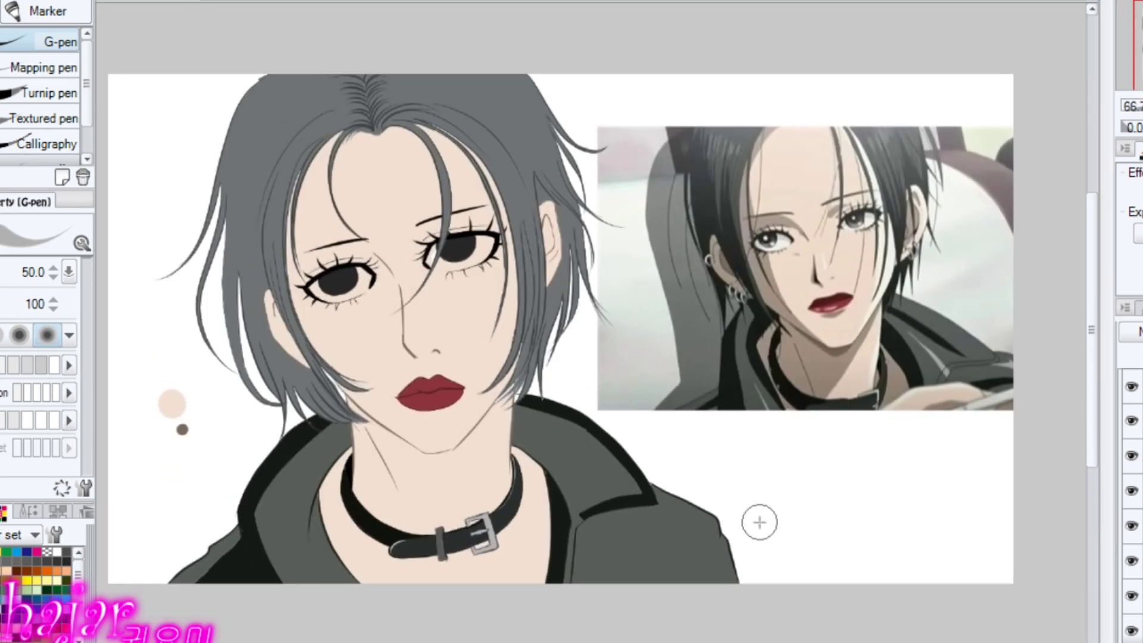
- Outline the lower edge and side of the jacket lapel in dark
drag(755, 488, 805, 414)
drag(606, 494, 574, 529)
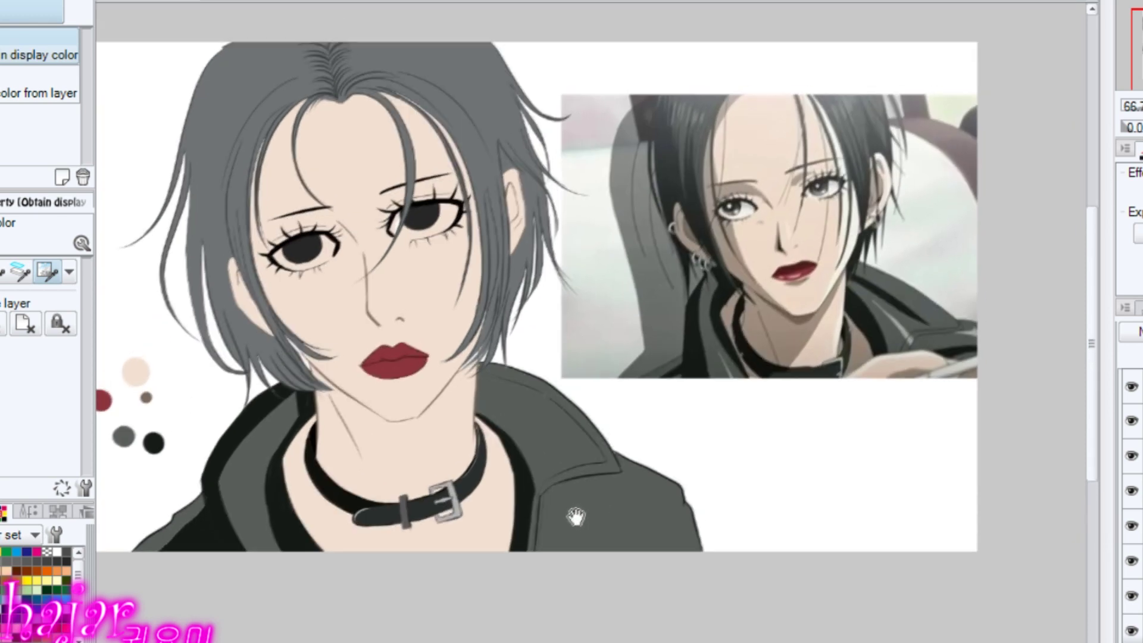
key(p)
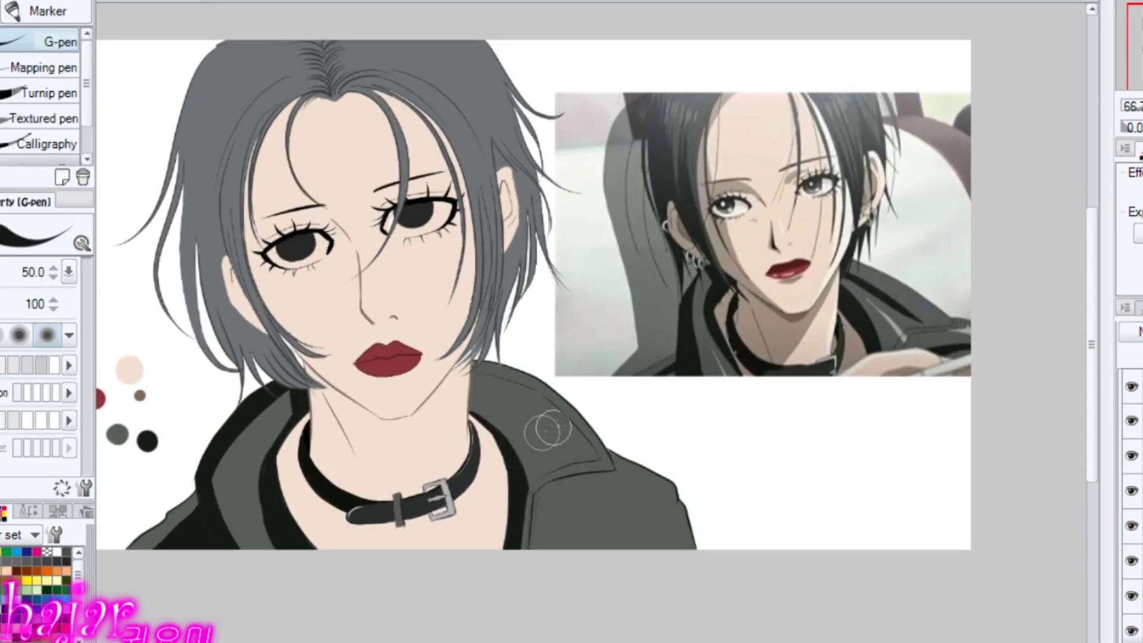
scroll(497, 393, up, 2)
mouse_move(703, 447)
mouse_down()
mouse_move(715, 345)
mouse_move(668, 378)
mouse_move(798, 274)
mouse_up()
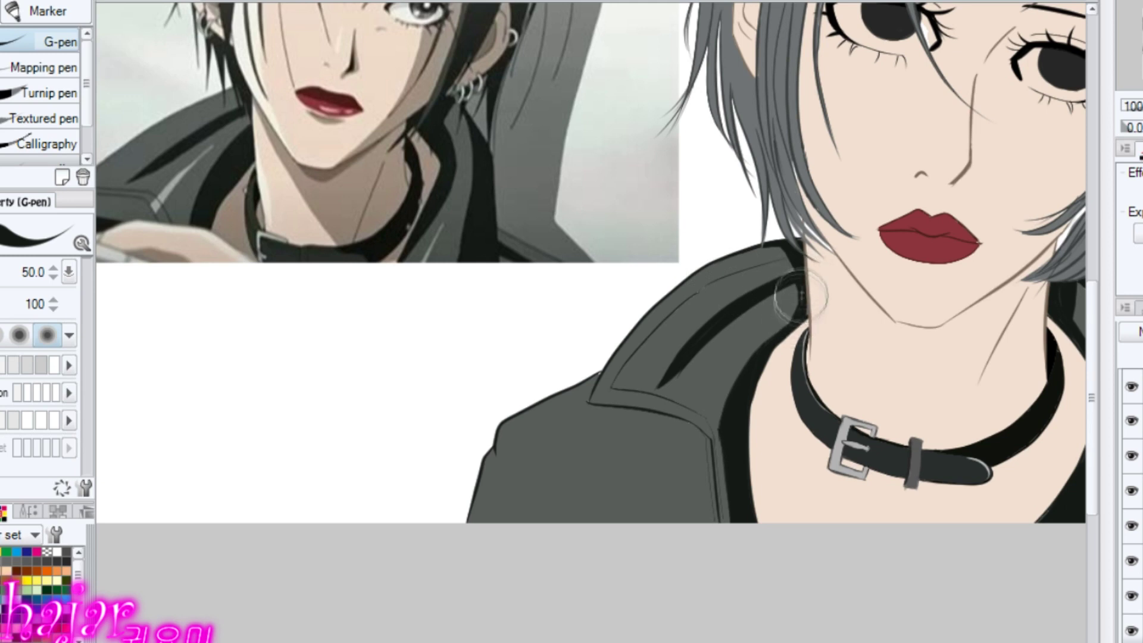
drag(774, 280, 848, 268)
mouse_move(654, 391)
mouse_down()
mouse_move(735, 402)
mouse_move(778, 459)
mouse_move(794, 506)
mouse_up()
mouse_move(684, 357)
mouse_down()
mouse_move(648, 396)
mouse_move(755, 403)
mouse_move(787, 429)
mouse_move(838, 416)
mouse_up()
- Touch up the left lapel edge in dark and add a light highlight streak
drag(620, 423, 619, 434)
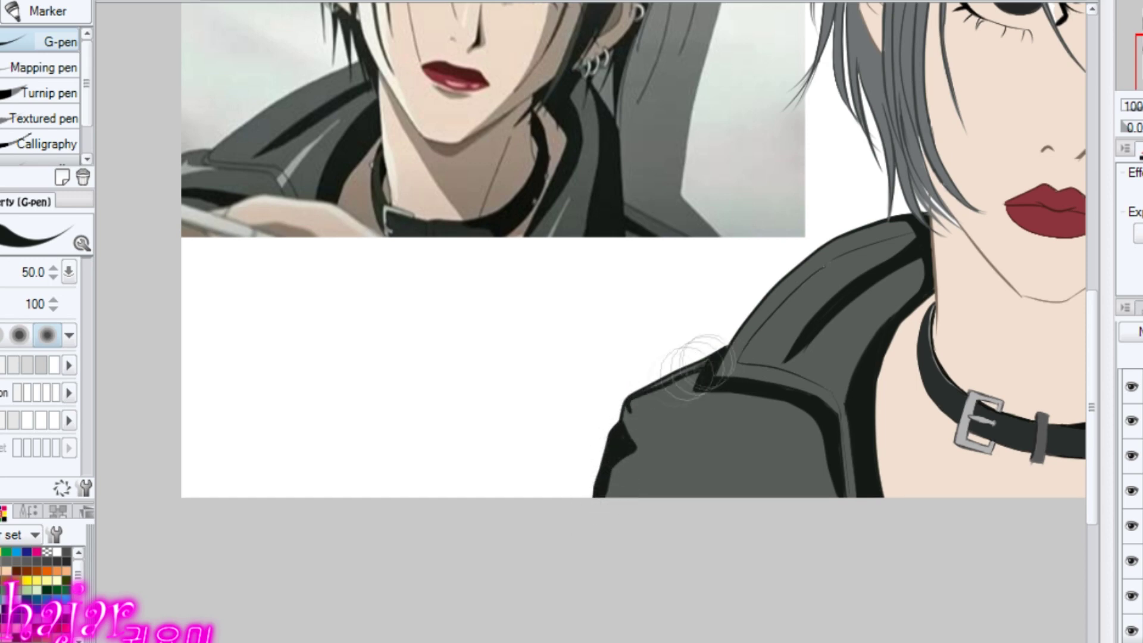
scroll(629, 408, down, 2)
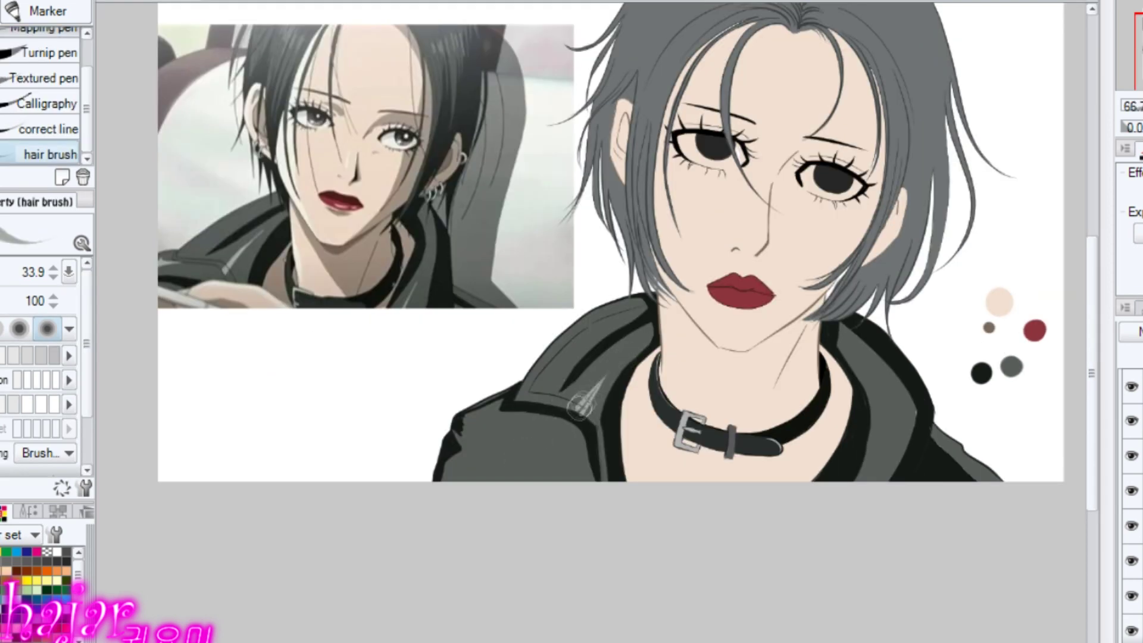
scroll(573, 408, up, 2)
drag(575, 416, 622, 351)
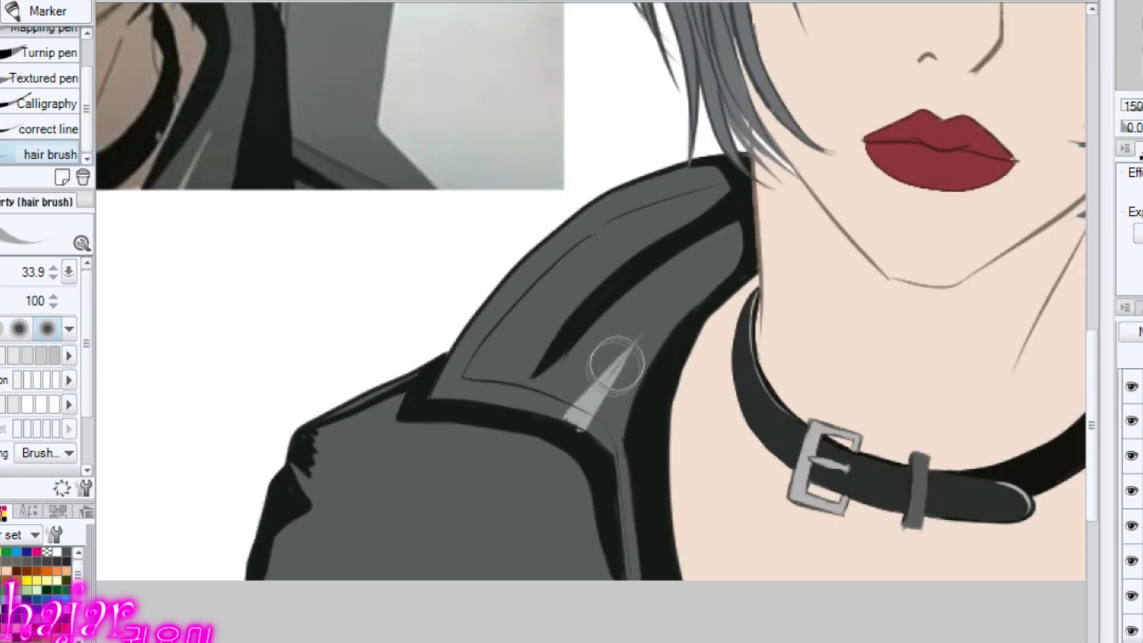
scroll(41, 89, up, 1)
click(59, 42)
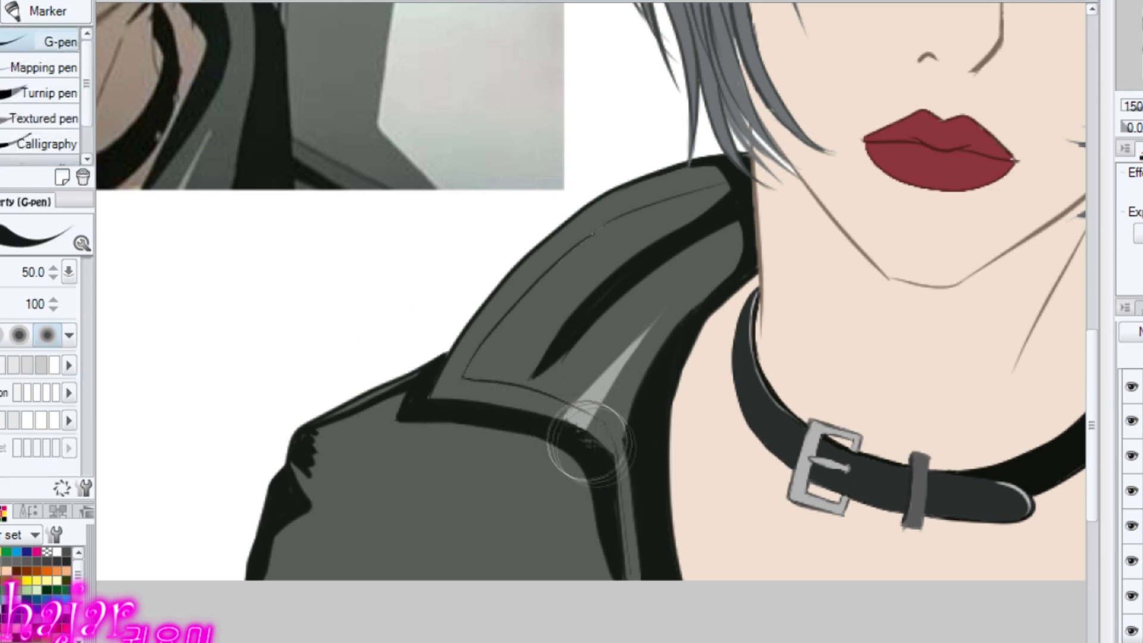
scroll(593, 438, down, 2)
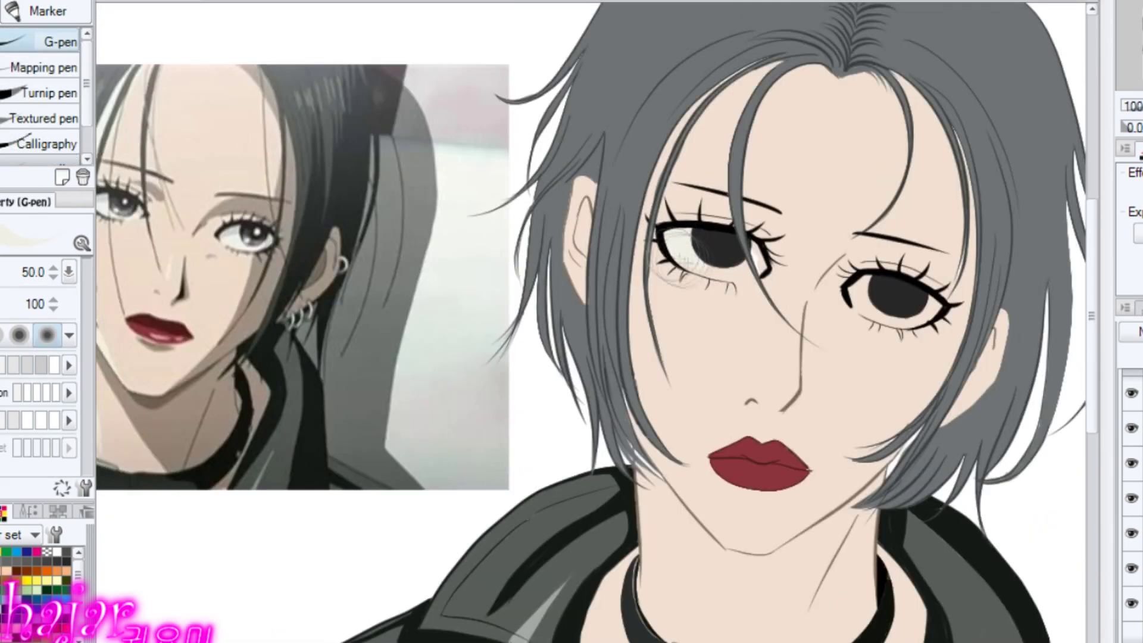
drag(683, 268, 764, 257)
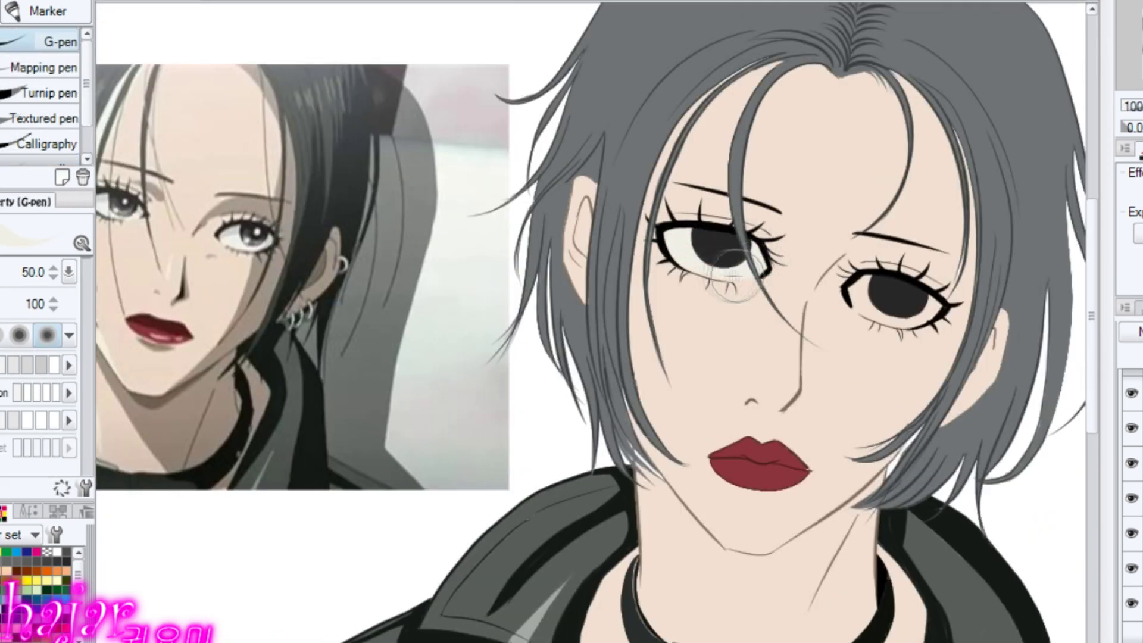
scroll(723, 283, up, 2)
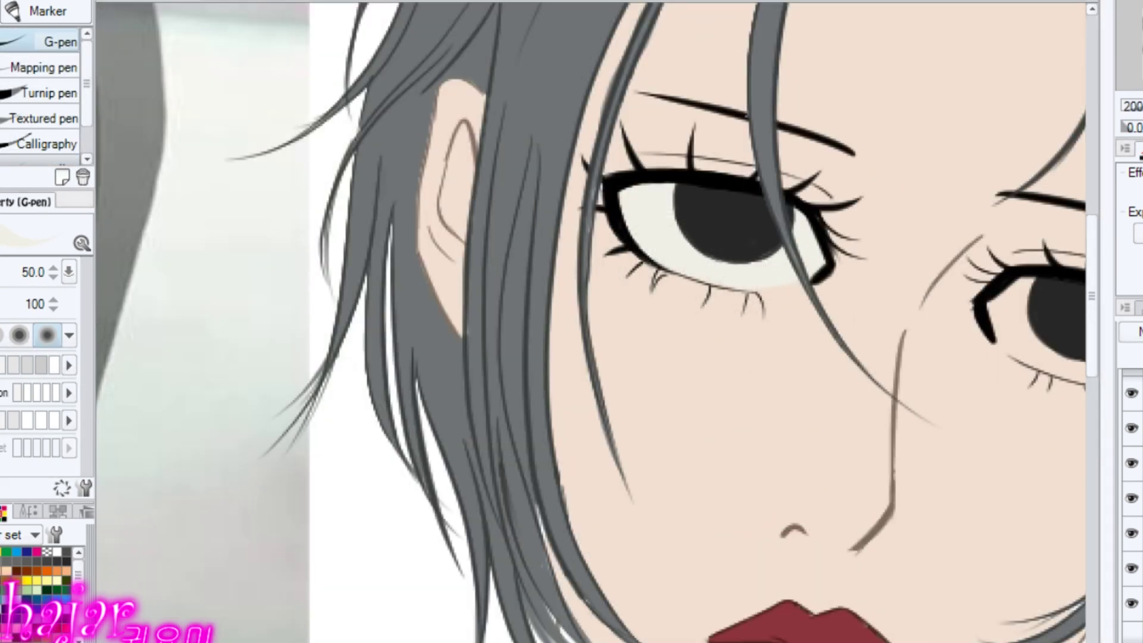
scroll(773, 298, right, 5)
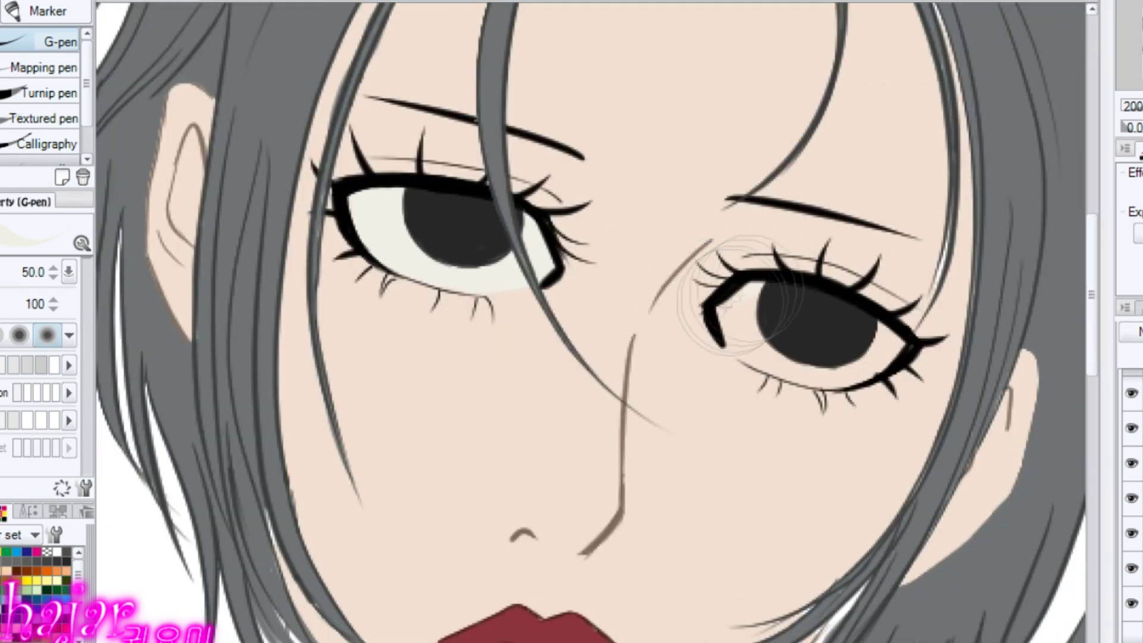
mouse_move(738, 341)
mouse_down()
mouse_move(732, 320)
mouse_move(774, 325)
mouse_up()
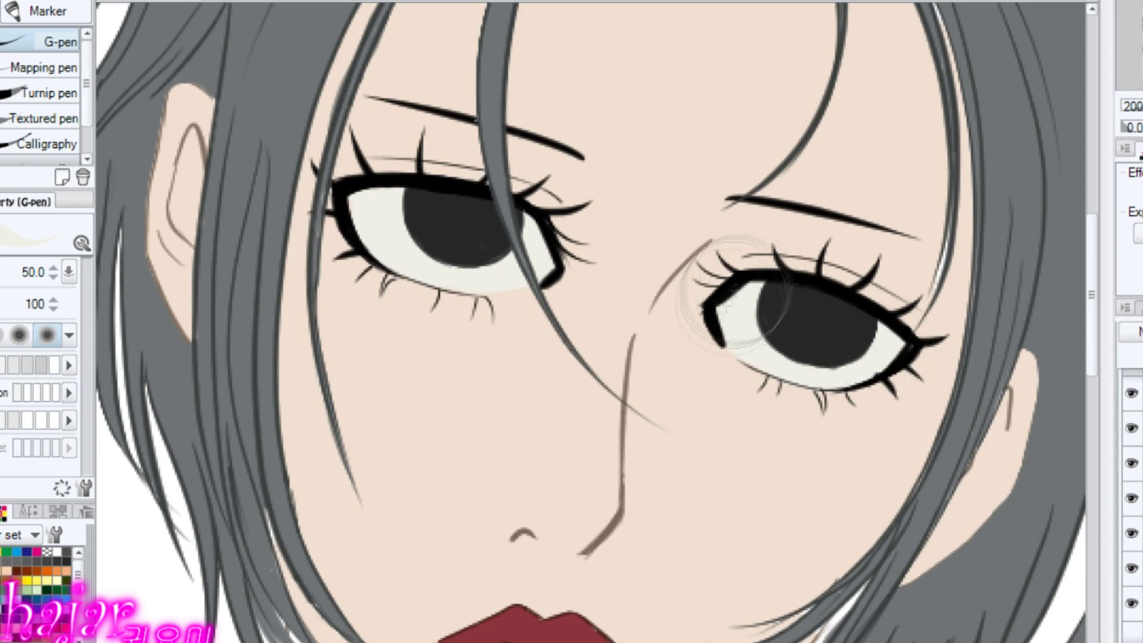
key(ctrl+alt+0)
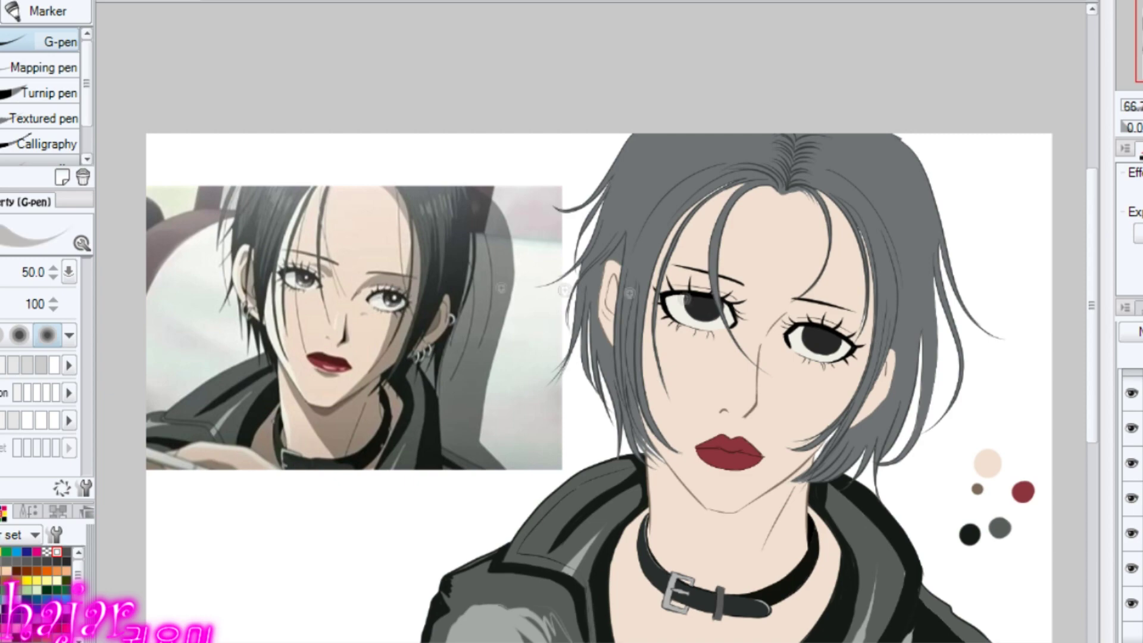
scroll(714, 306, up, 1)
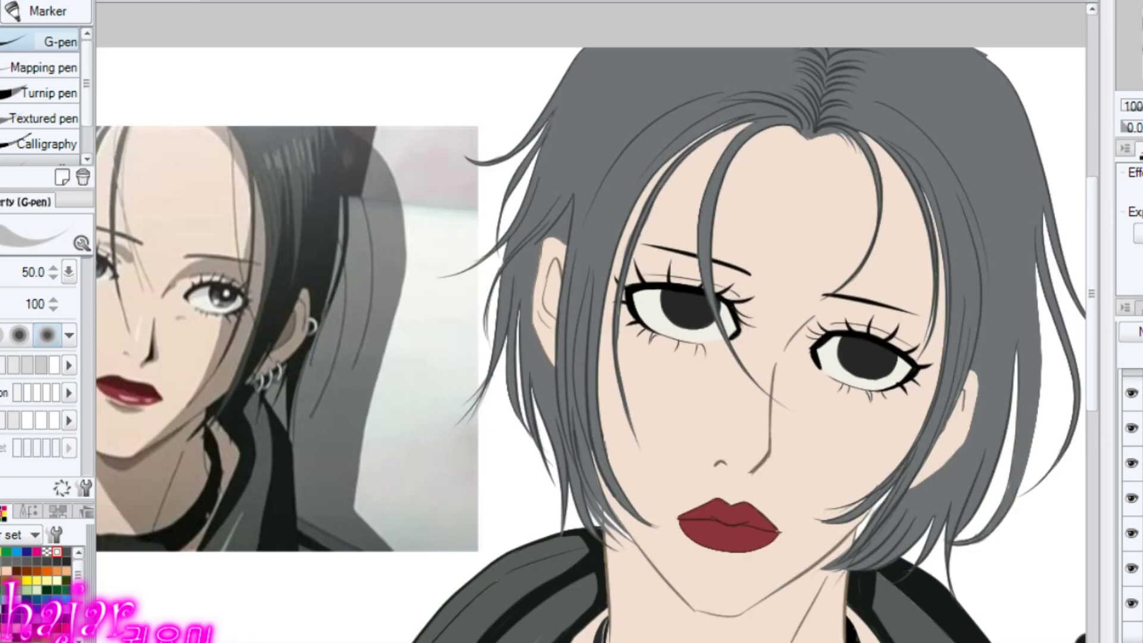
scroll(726, 310, up, 1)
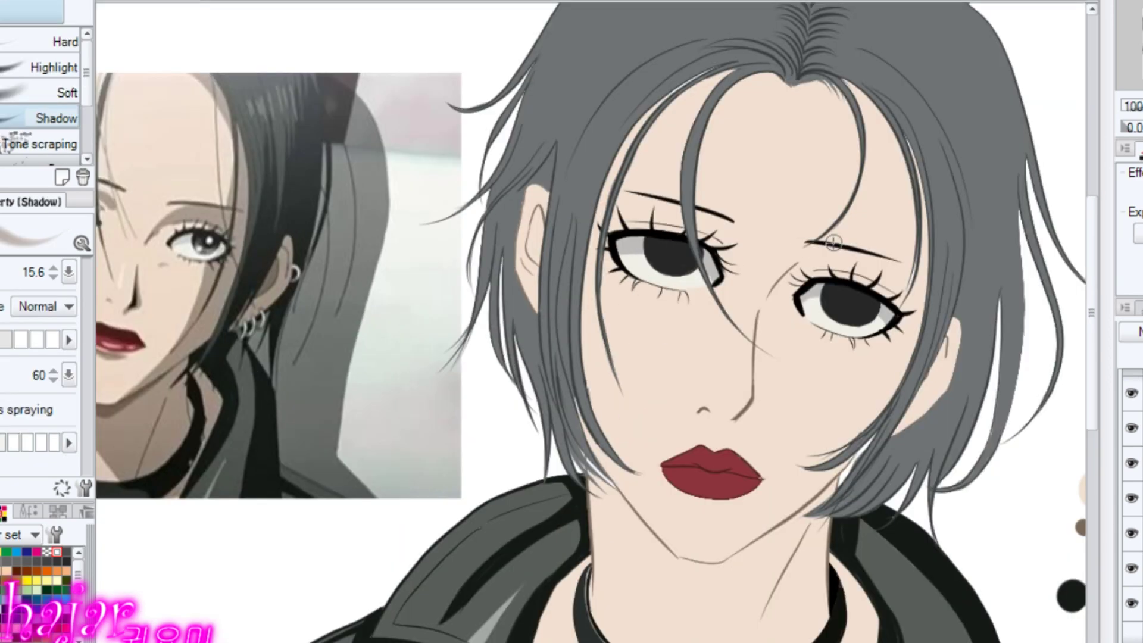
scroll(834, 243, down, 2)
drag(813, 210, 807, 243)
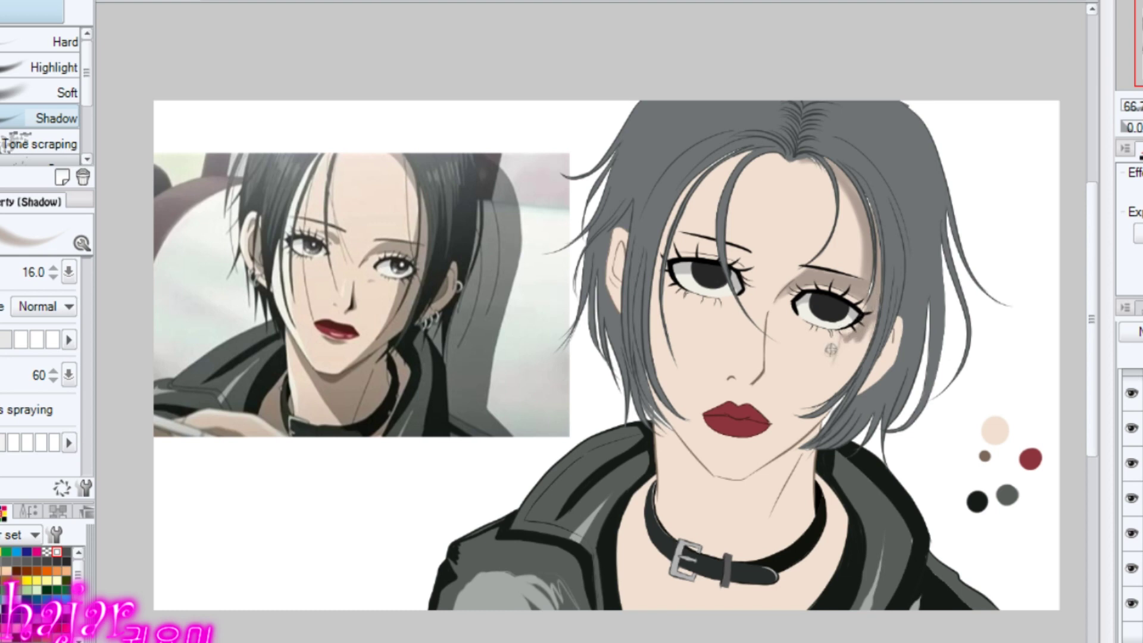
- Airbrush soft shadows down the right cheek and diagonally across the neck
drag(846, 326, 814, 411)
drag(851, 327, 815, 408)
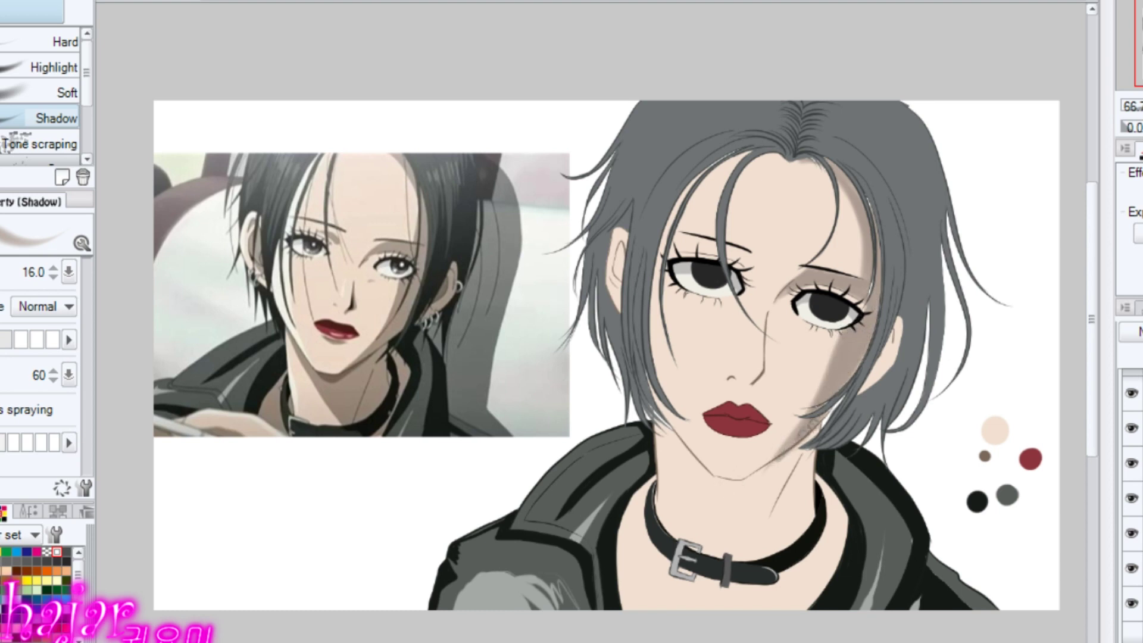
drag(668, 433, 777, 557)
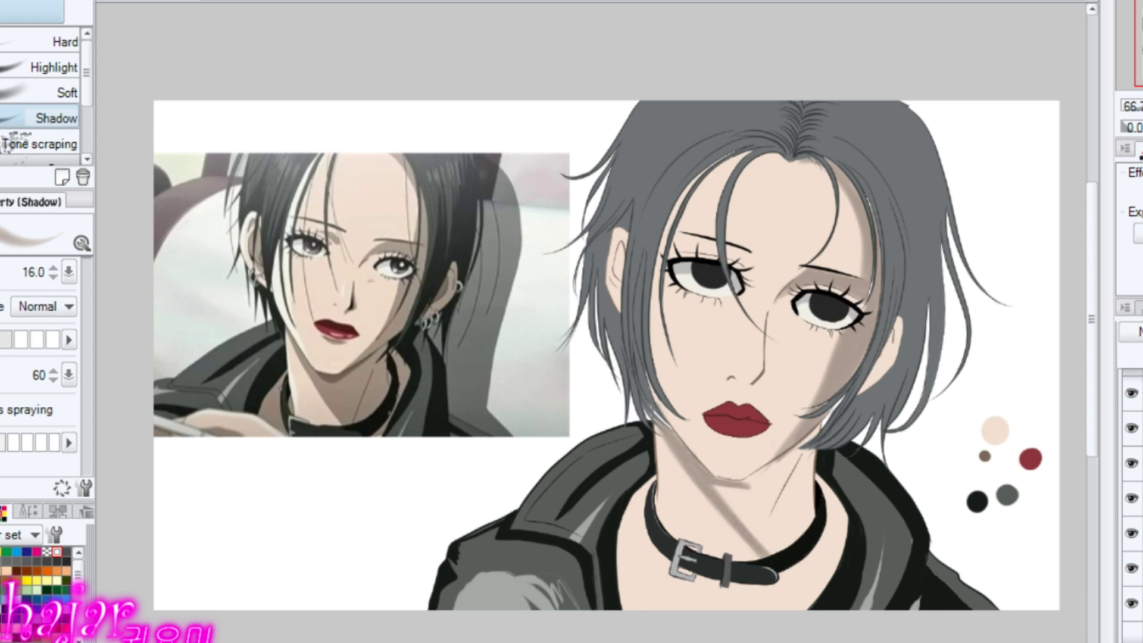
- Fill the neck shadow below the chin and along the collar with the G-pen
key(p)
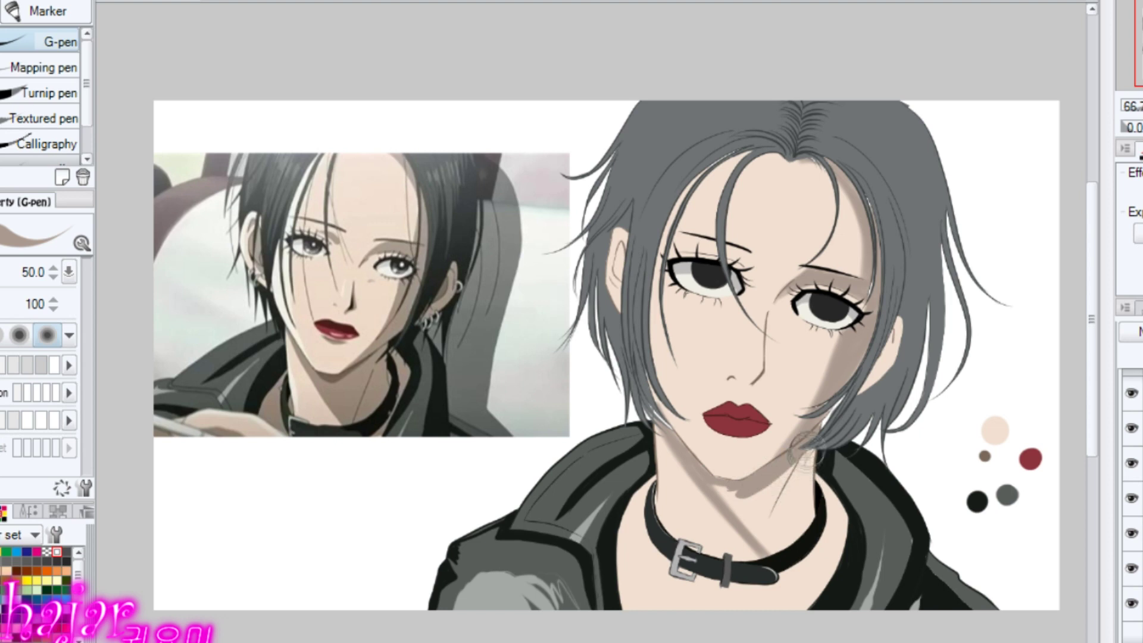
drag(823, 422, 773, 500)
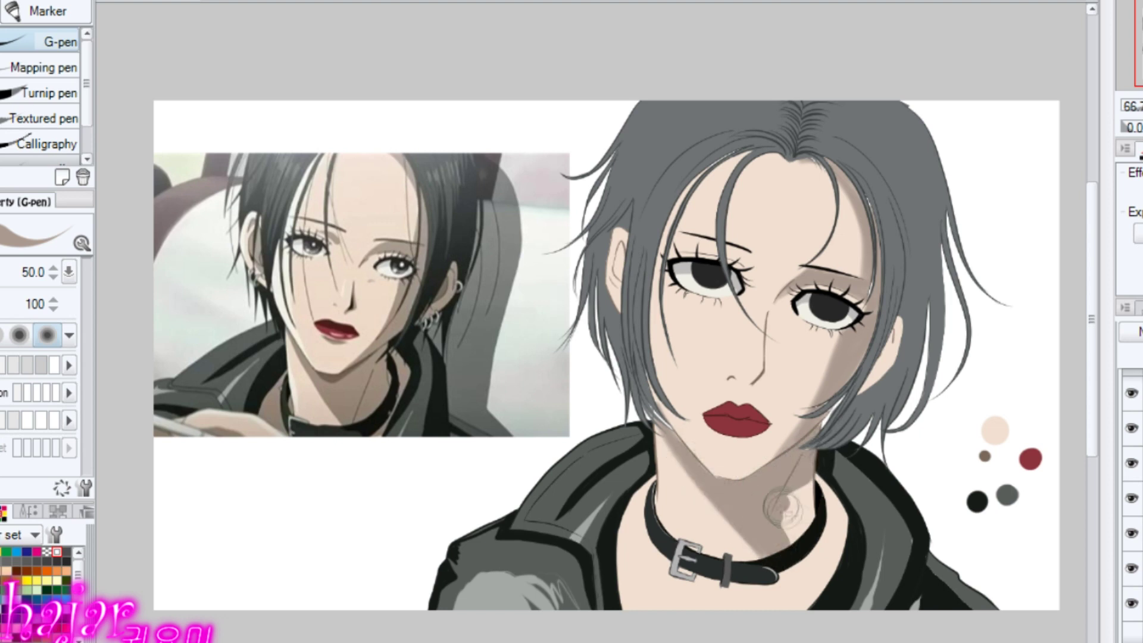
drag(809, 598, 788, 528)
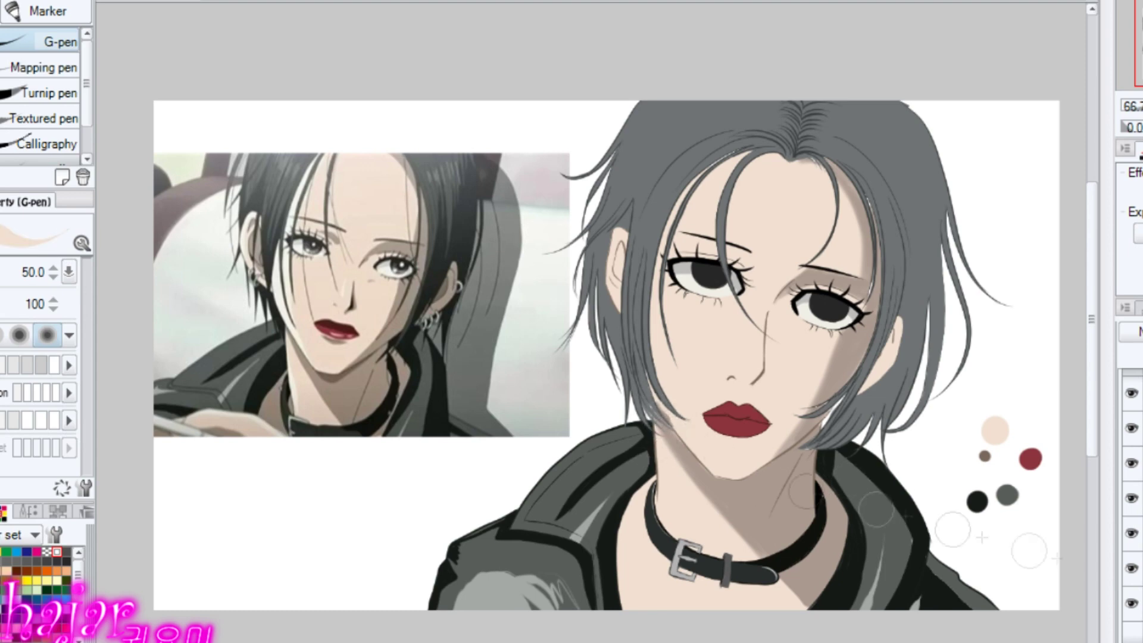
key(e)
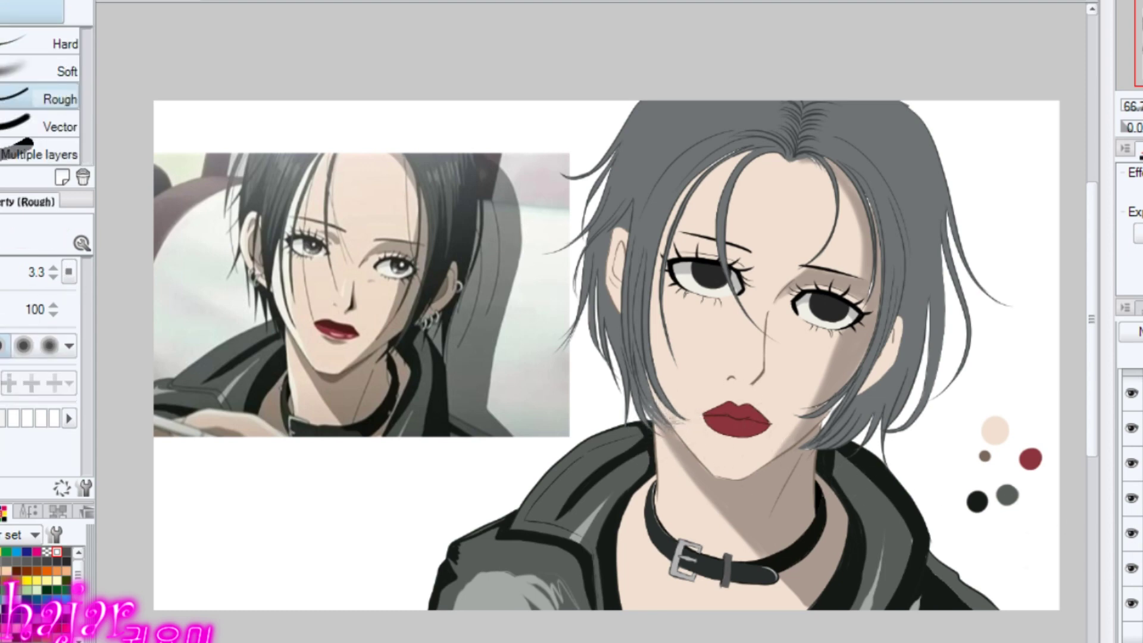
scroll(673, 419, down, 1)
- Paint skin tone over the neck shadow above and left of the buckle
key(b)
key(p)
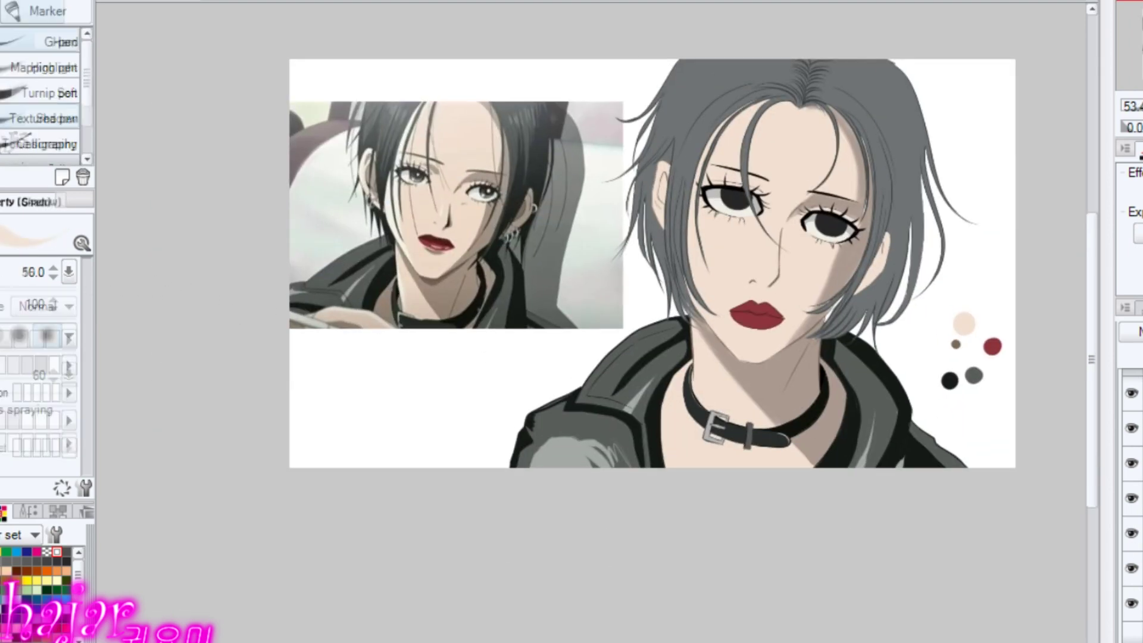
scroll(694, 376, up, 1)
scroll(695, 376, up, 2)
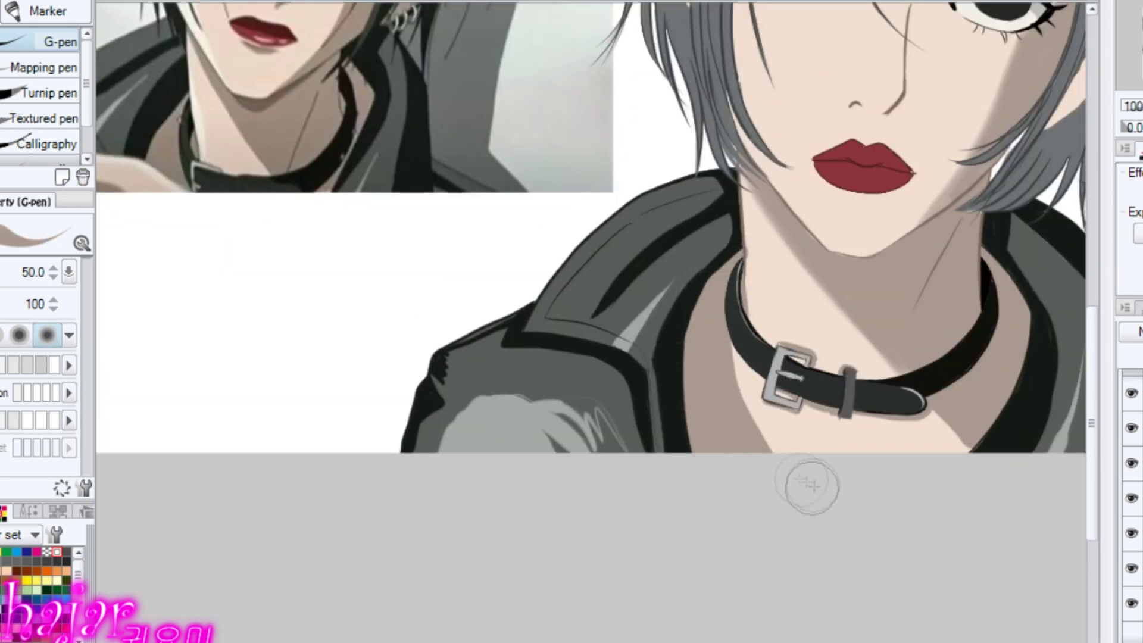
scroll(765, 357, down, 1)
scroll(773, 310, up, 1)
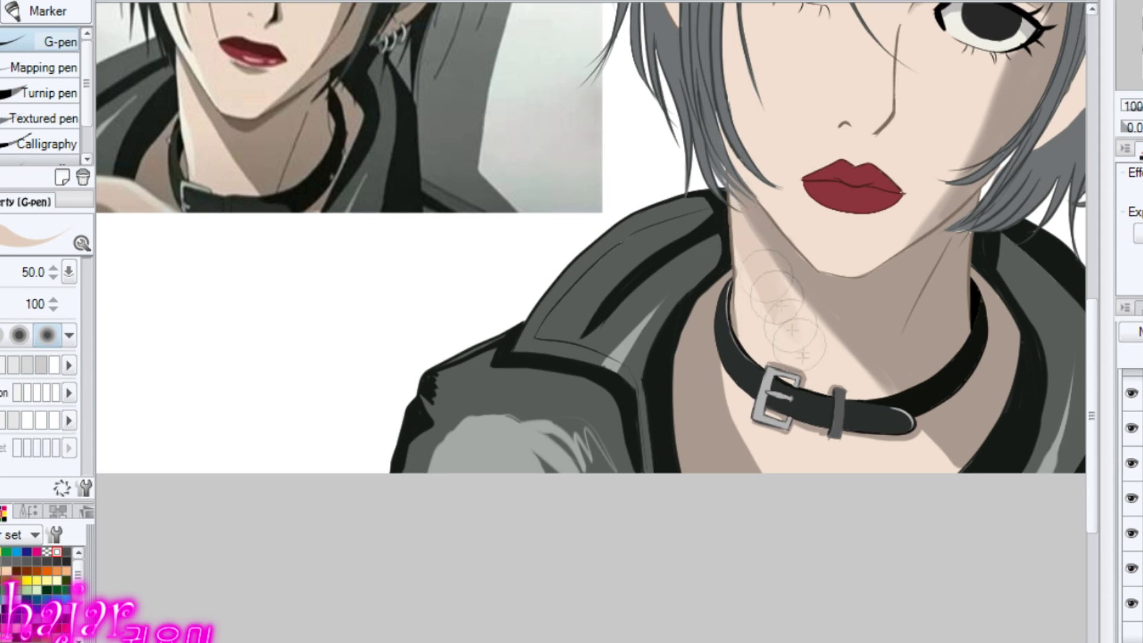
mouse_move(769, 352)
mouse_down()
mouse_move(856, 360)
mouse_move(821, 360)
mouse_up()
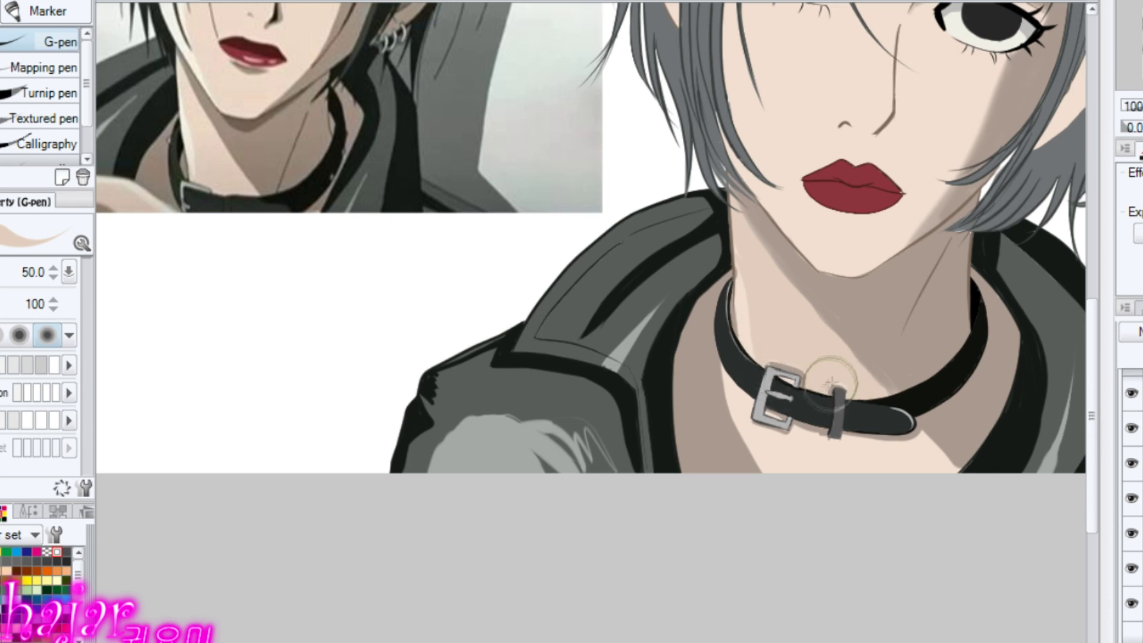
drag(718, 363, 747, 422)
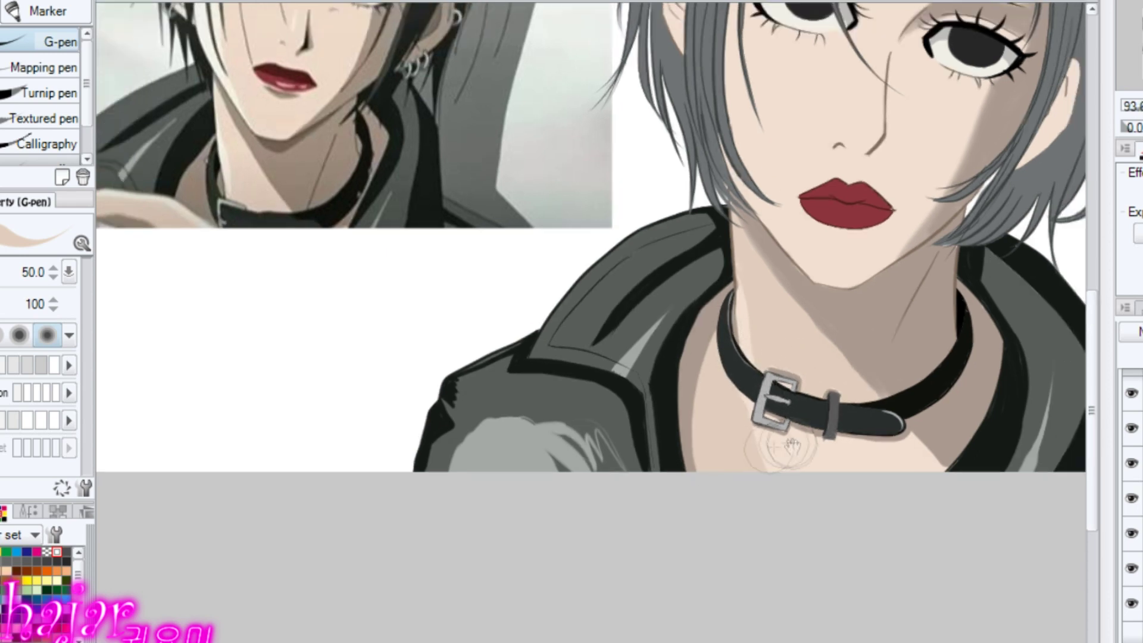
- Select the Blur tool and set its size to about 18.9
drag(713, 397, 666, 309)
key(j)
drag(591, 329, 649, 246)
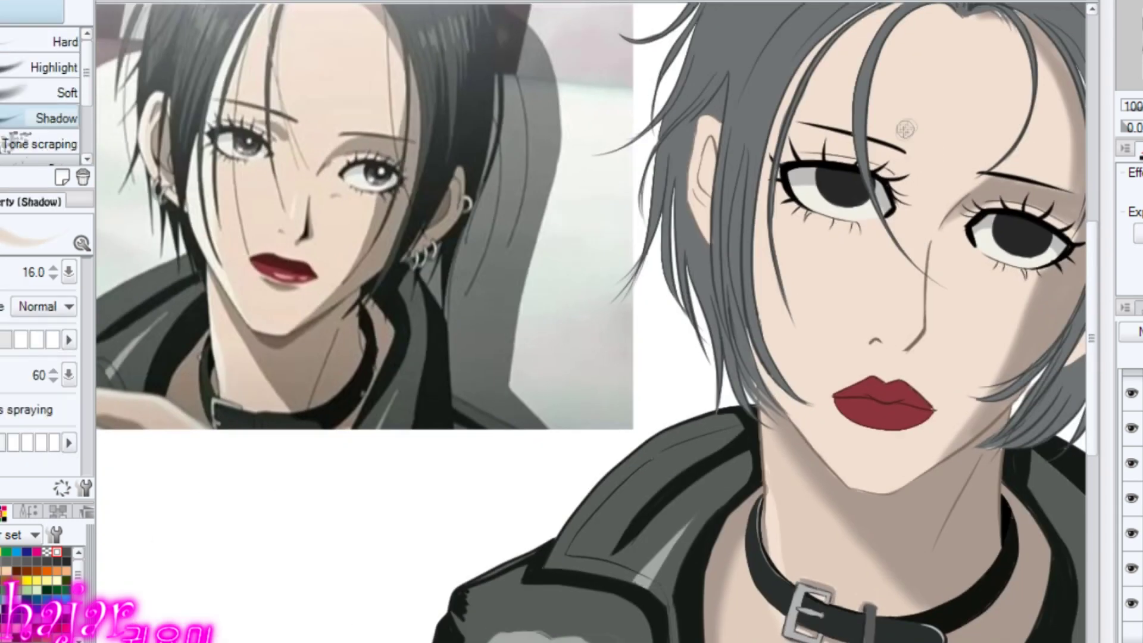
- Airbrush shading into both eyelid creases and the nose bridge, then pick a light beige for the nose
mouse_move(905, 170)
mouse_down()
mouse_move(866, 156)
mouse_move(910, 173)
mouse_up()
drag(976, 189, 954, 213)
mouse_move(933, 276)
mouse_down()
mouse_move(910, 354)
mouse_move(932, 240)
mouse_up()
key(p)
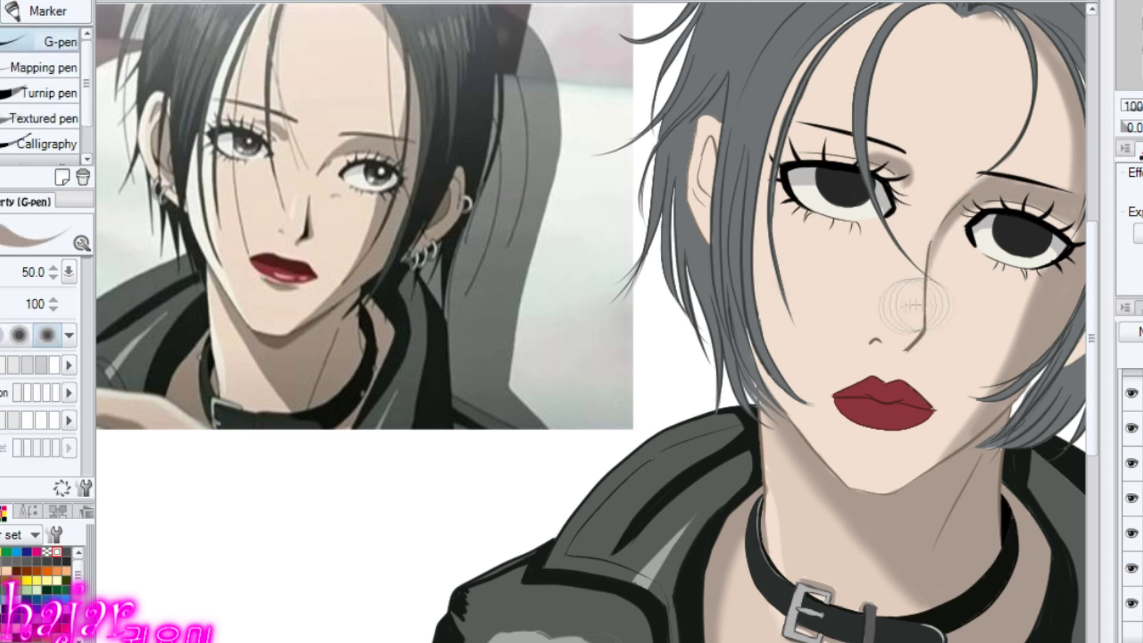
alt+click(939, 313)
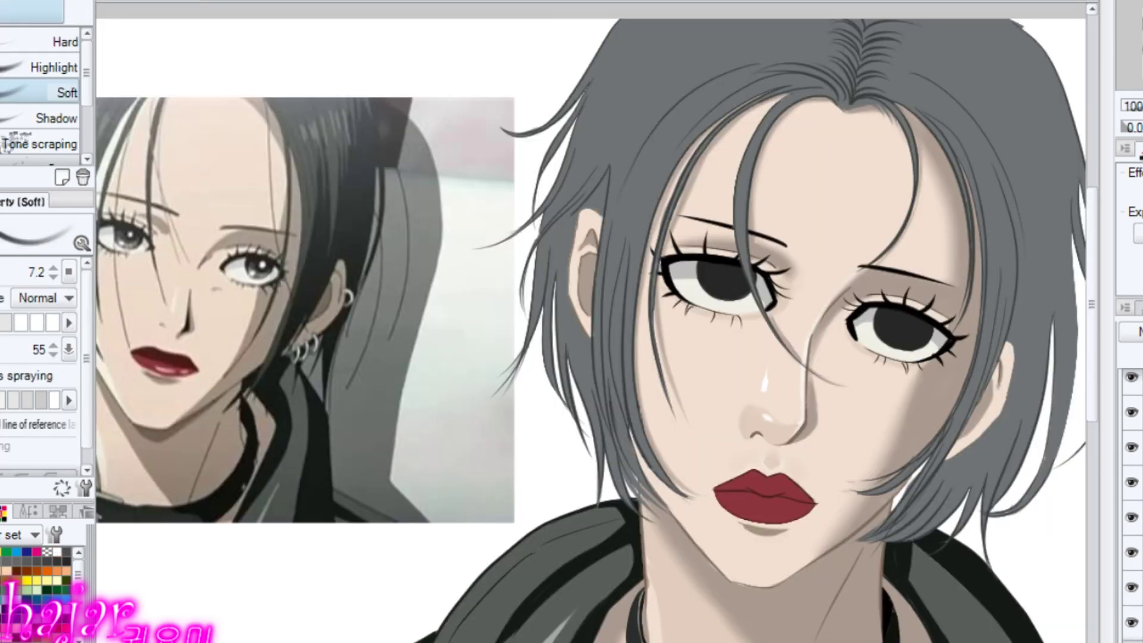
- Paint glossy white highlights across both irises with a size-12 glowing brush
key(bracketright)
key(bracketright)
key(bracketright)
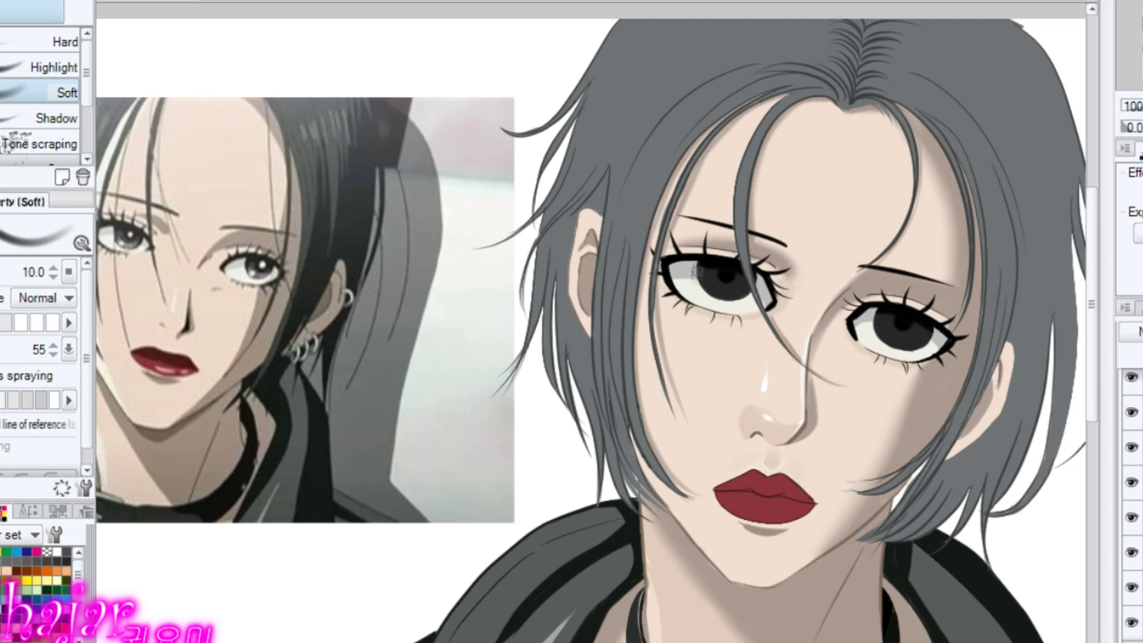
key(c)
key(])
drag(705, 284, 744, 290)
drag(888, 324, 919, 328)
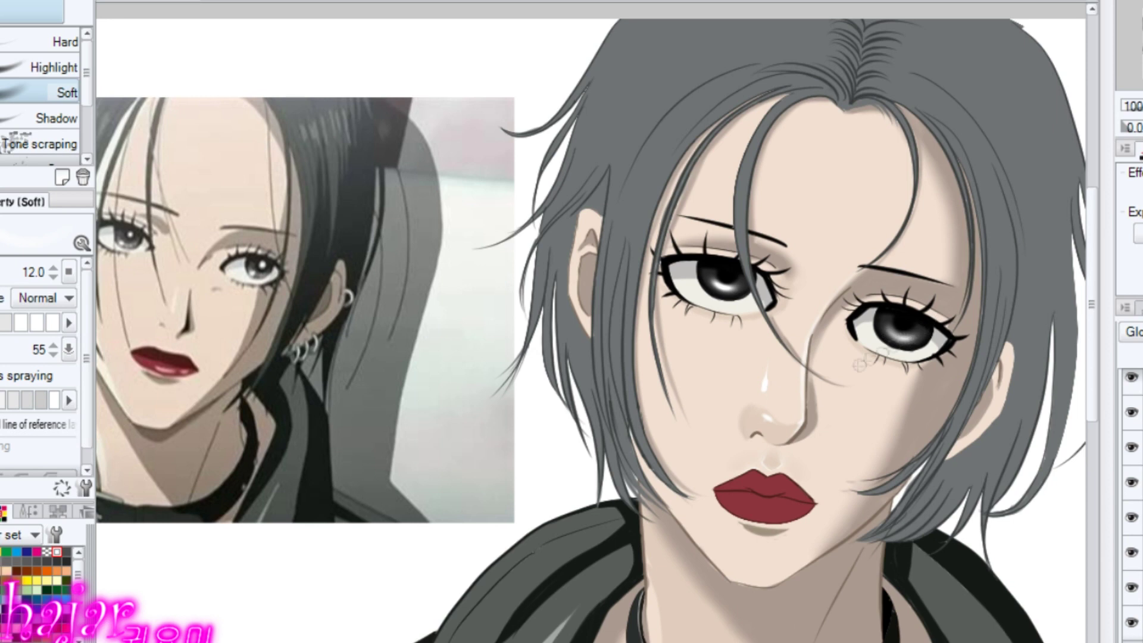
- Add catchlight dots in both pupils, then shrink the brush to about 7
click(725, 272)
click(903, 322)
key([)
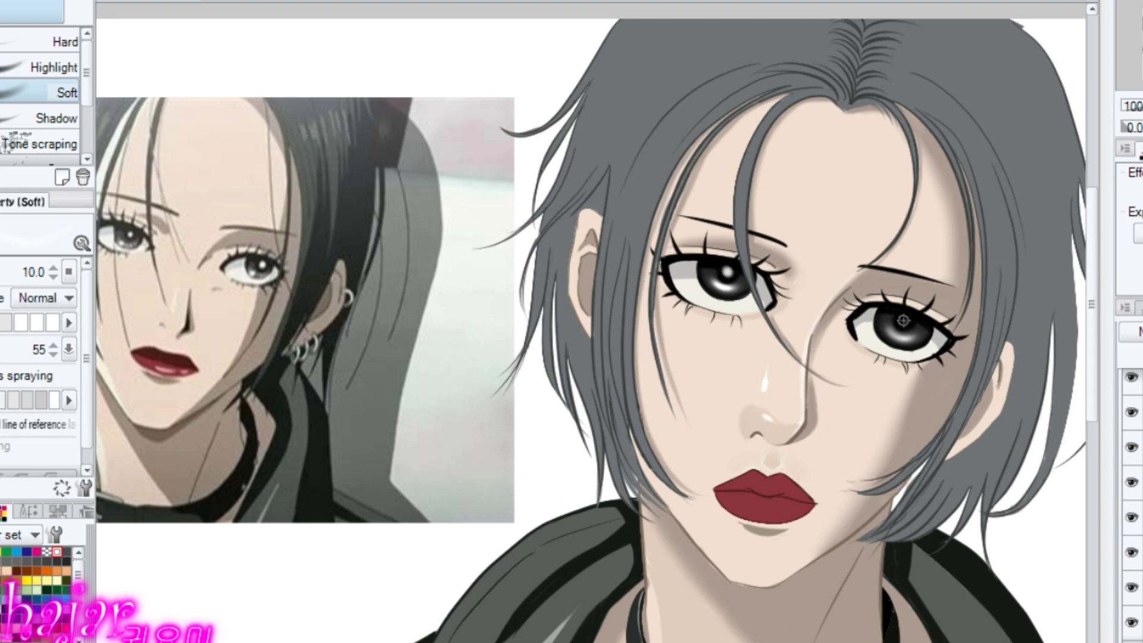
drag(845, 356, 590, 329)
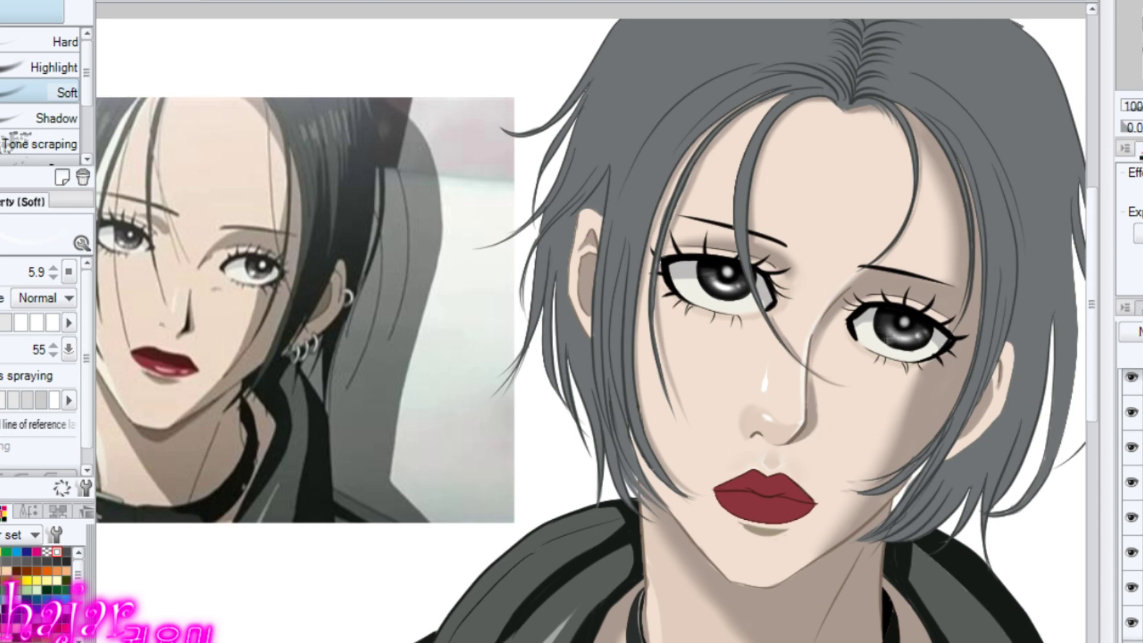
key(bracketright)
key(bracketright)
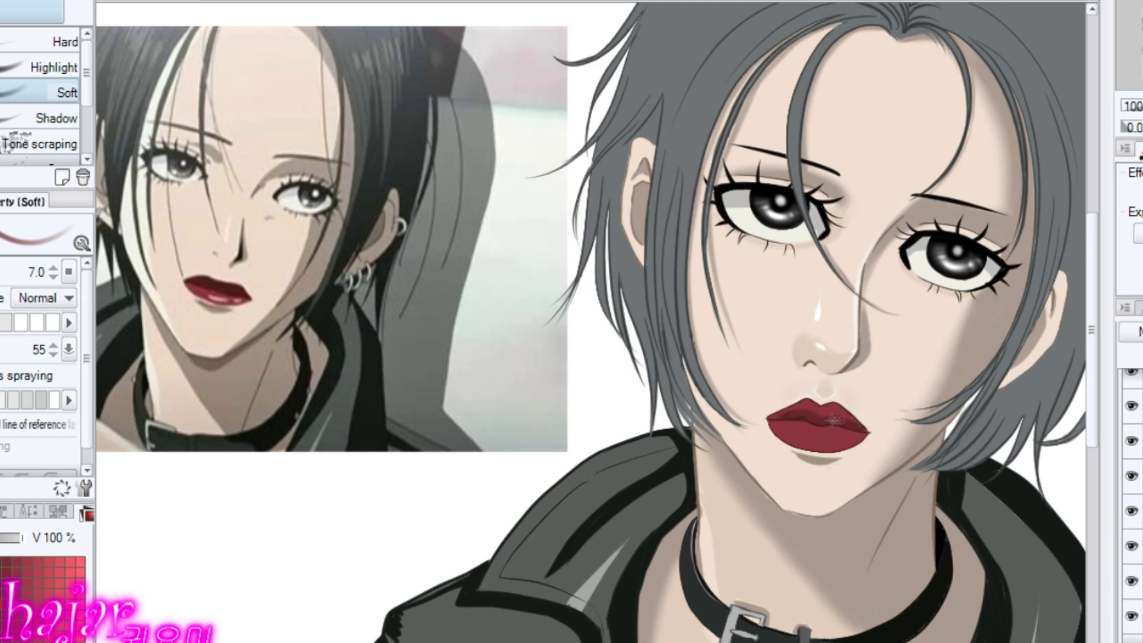
- Darken the upper lip line and pick a light pink from the colour set
drag(793, 413, 859, 414)
alt+click(880, 425)
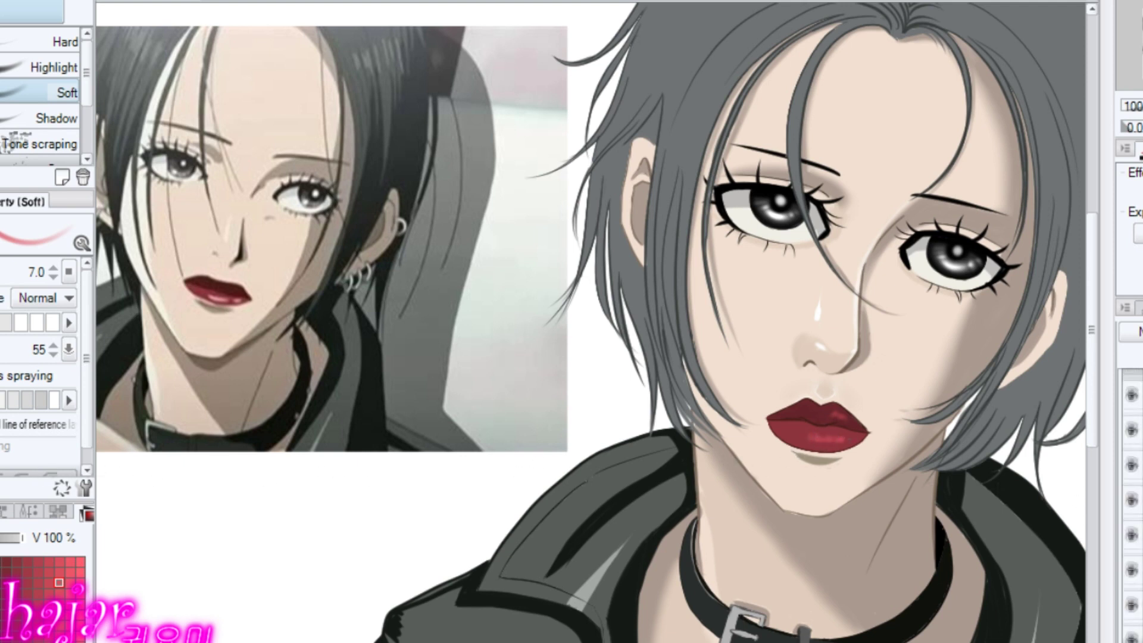
click(6, 511)
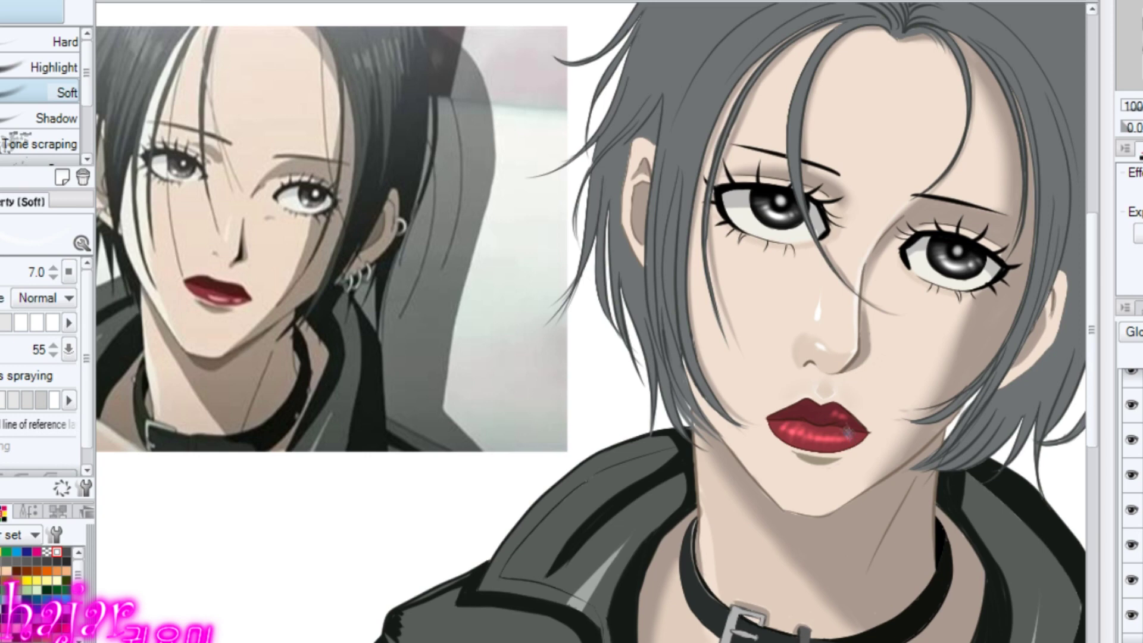
scroll(792, 435, up, 1)
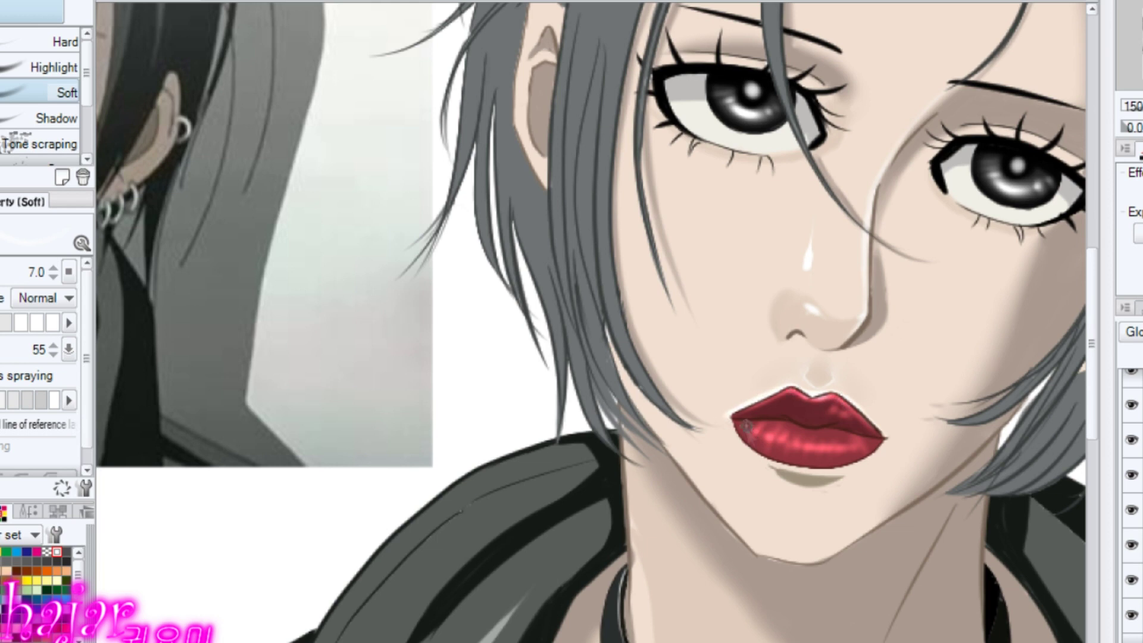
key(e)
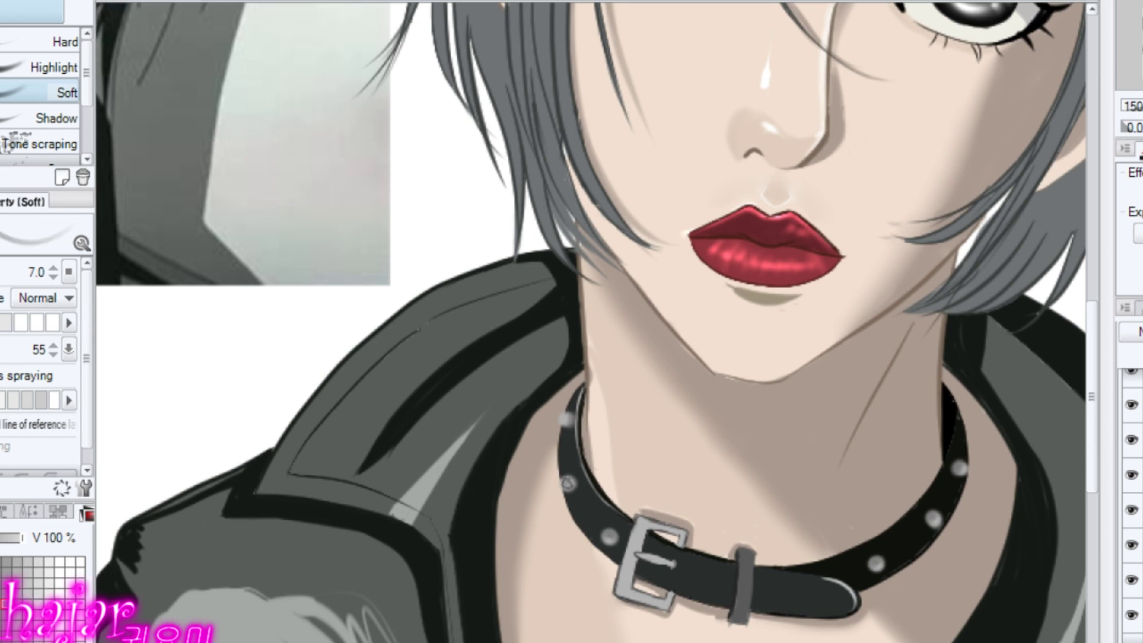
- Dot a highlight on the upper collar stud and frame the collar in the view
click(565, 416)
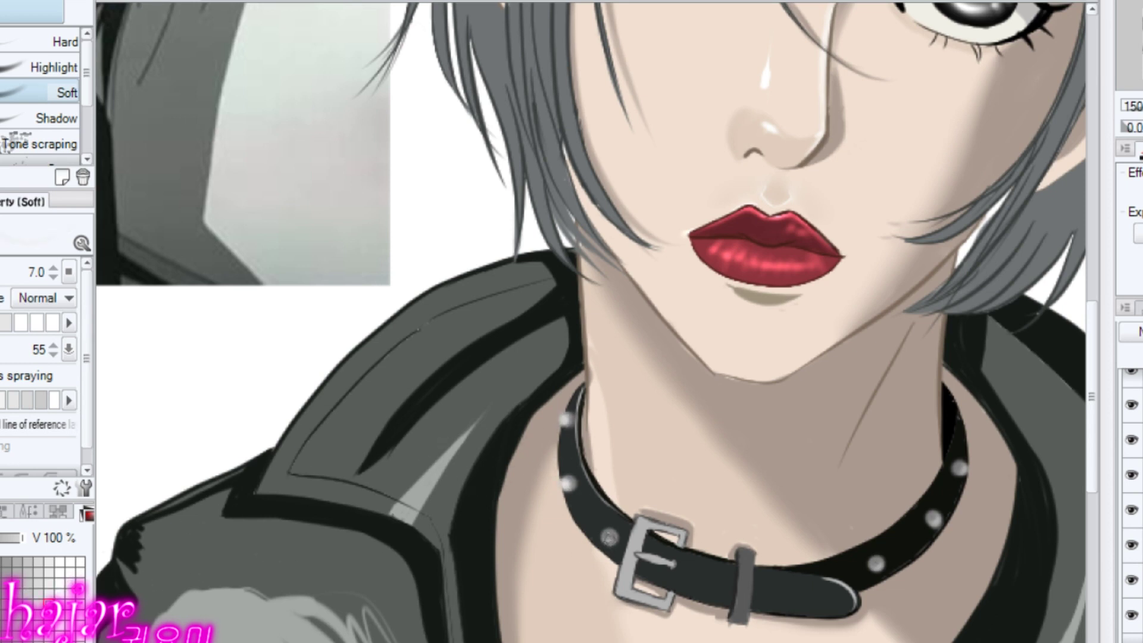
key(ctrl+0)
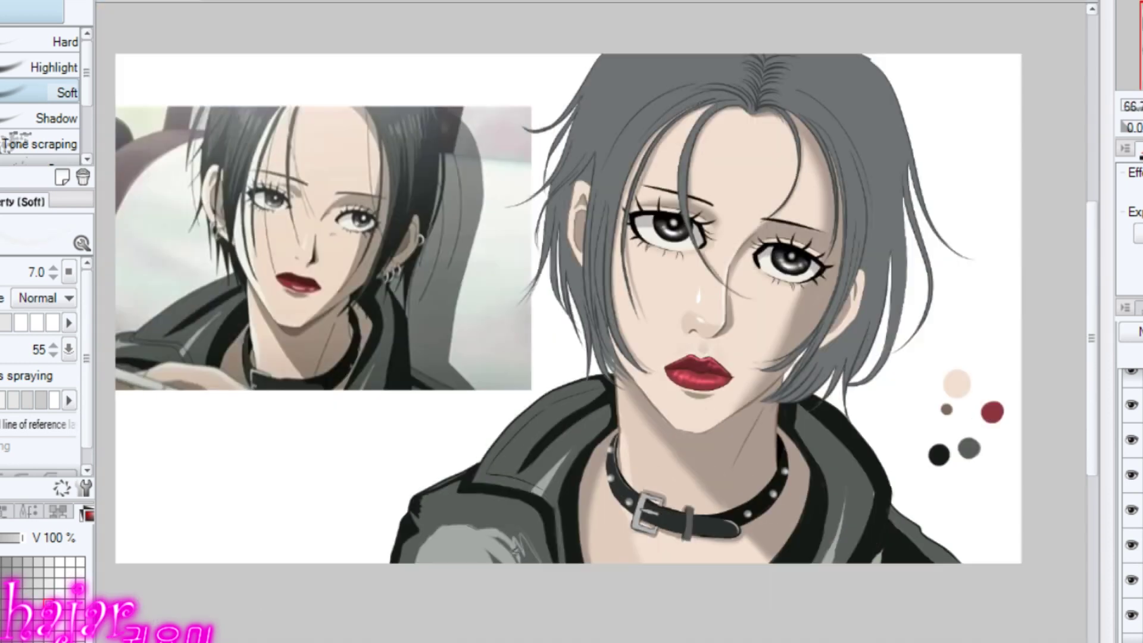
key(p)
scroll(607, 463, up, 2)
scroll(607, 462, up, 1)
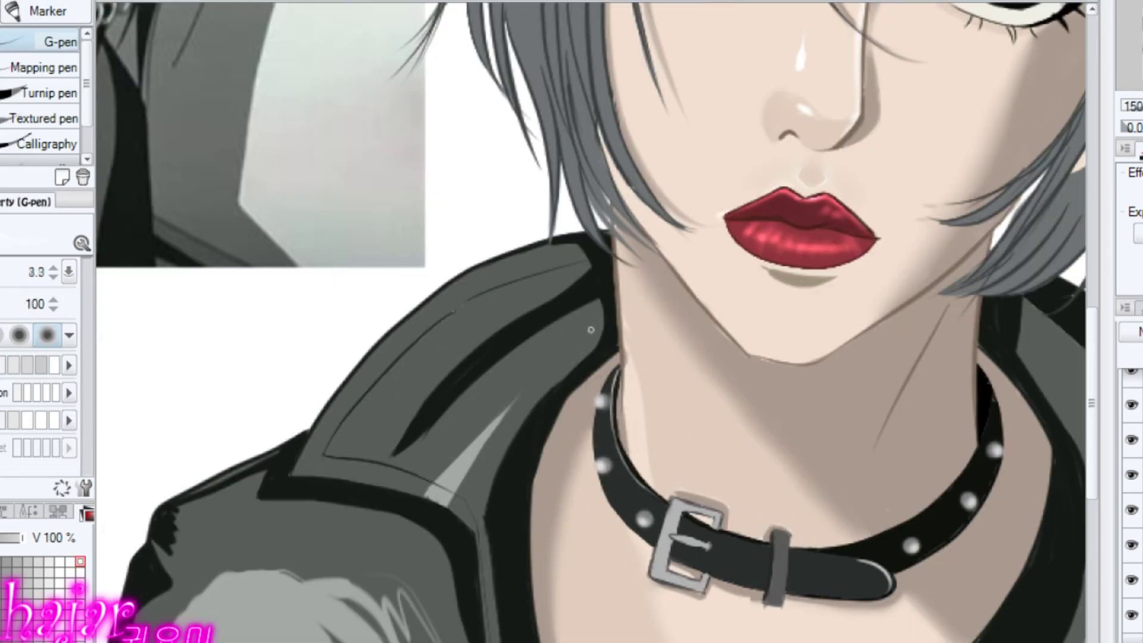
scroll(607, 462, up, 1)
drag(602, 485, 594, 426)
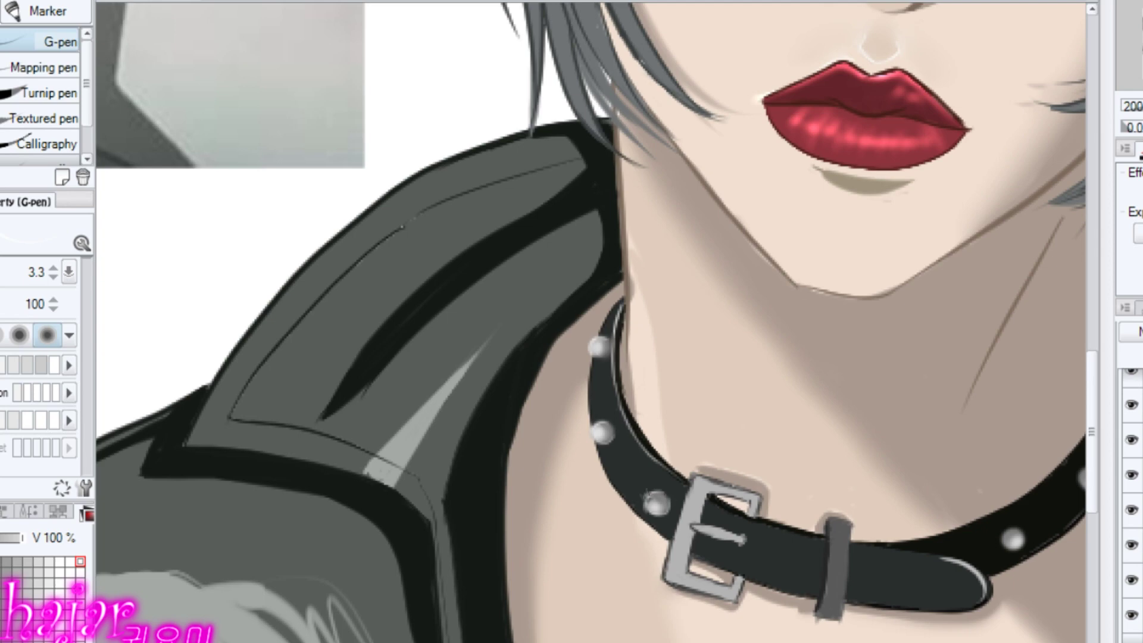
drag(950, 513, 762, 506)
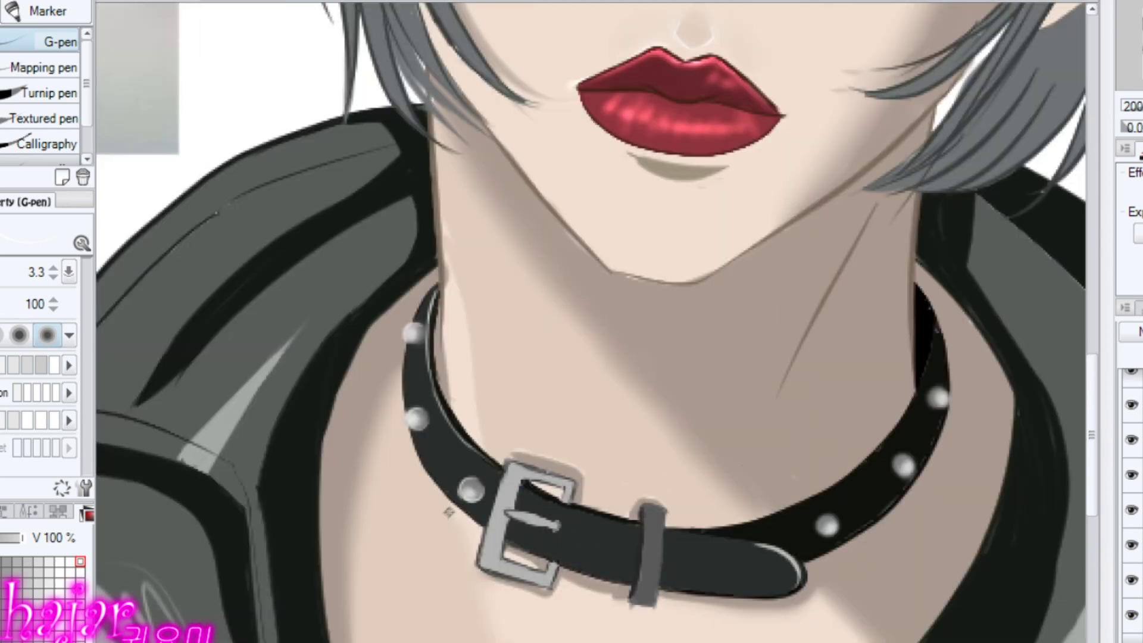
- Zoom to 400% with the G-pen and draw white rim rings around two collar studs
key(b)
key(p)
key(p)
key(bracketright)
scroll(857, 533, up, 2)
mouse_move(801, 491)
mouse_down()
mouse_move(774, 524)
mouse_move(821, 501)
mouse_up()
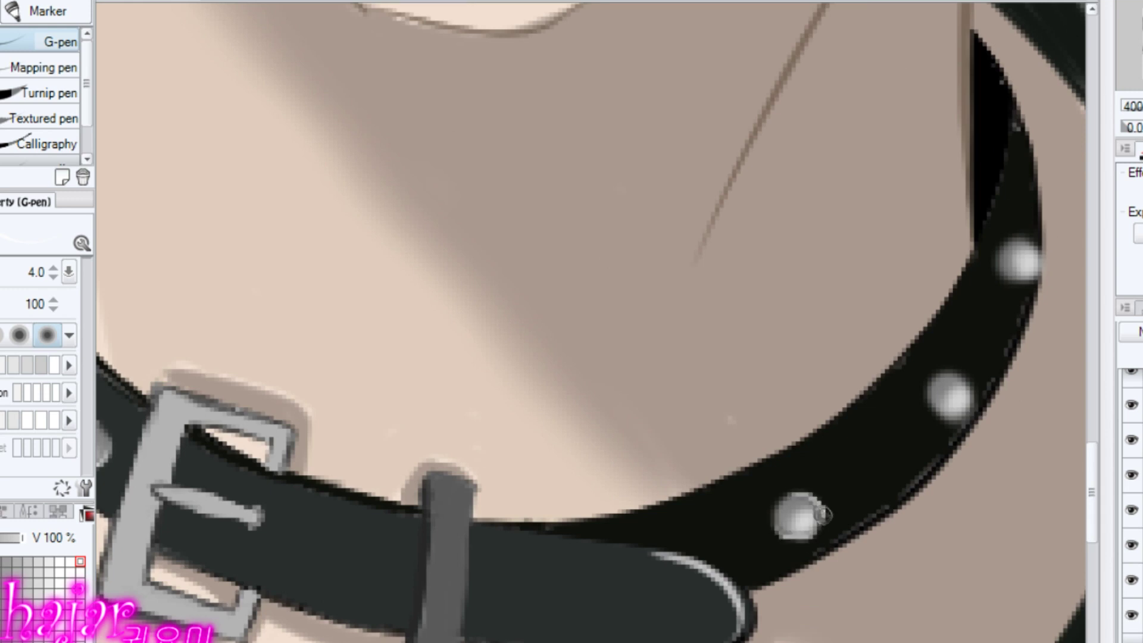
drag(929, 397, 971, 402)
scroll(964, 405, down, 2)
scroll(952, 393, up, 2)
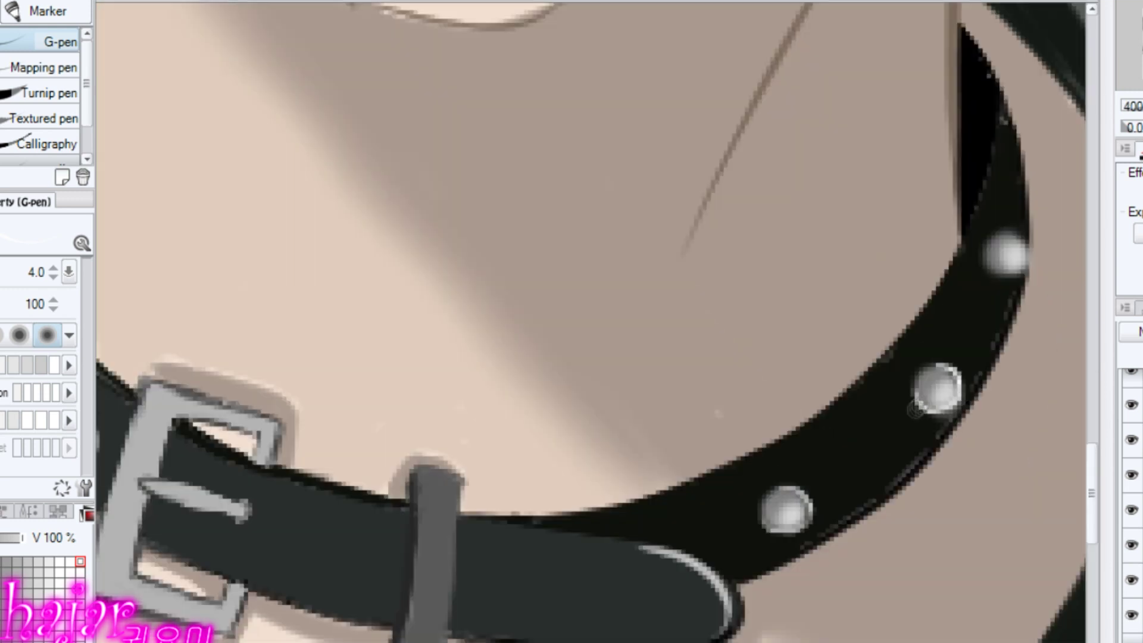
scroll(952, 270, down, 2)
scroll(875, 306, down, 1)
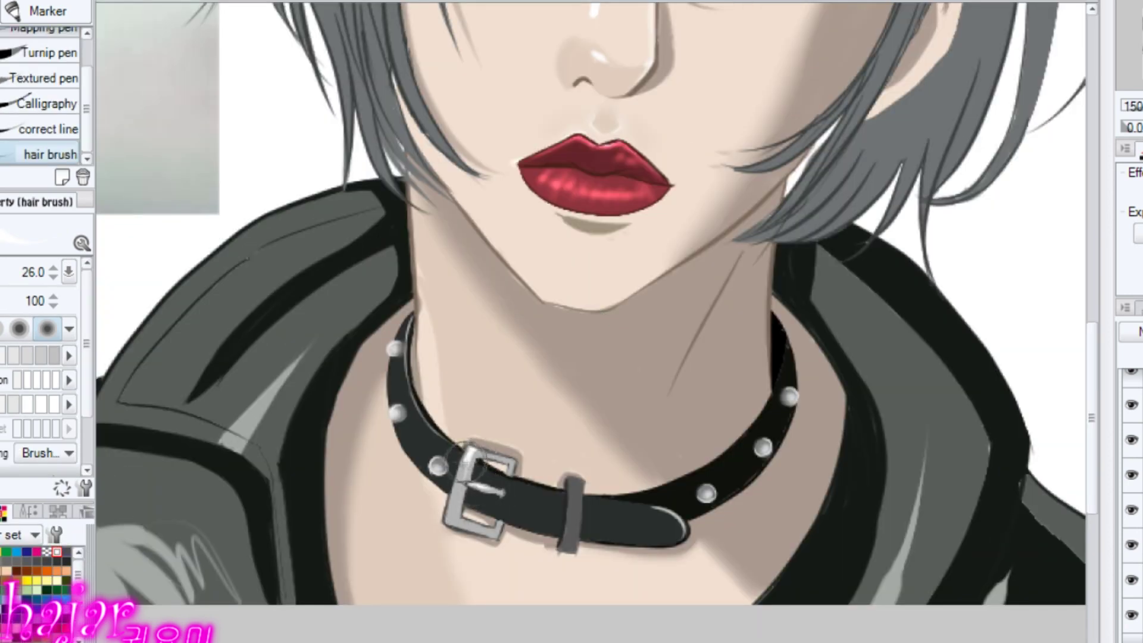
- Set the G-pen to size 15 and paint light grey shading and a vertical highlight on the belt loop
key(p)
drag(45, 272, 60, 272)
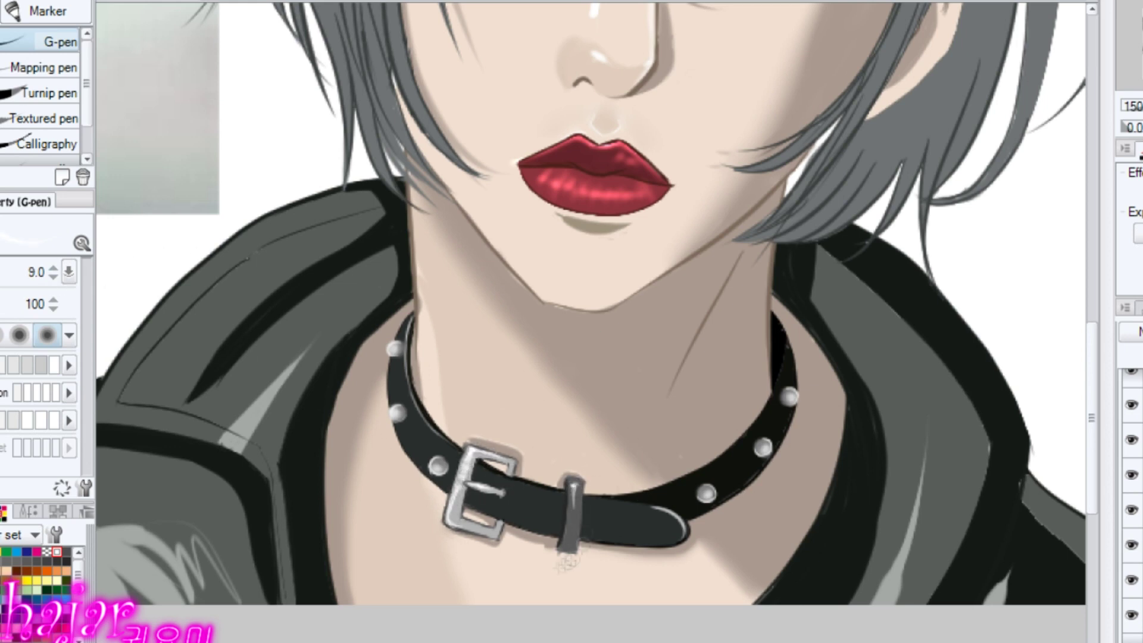
drag(44, 272, 156, 268)
drag(572, 479, 571, 532)
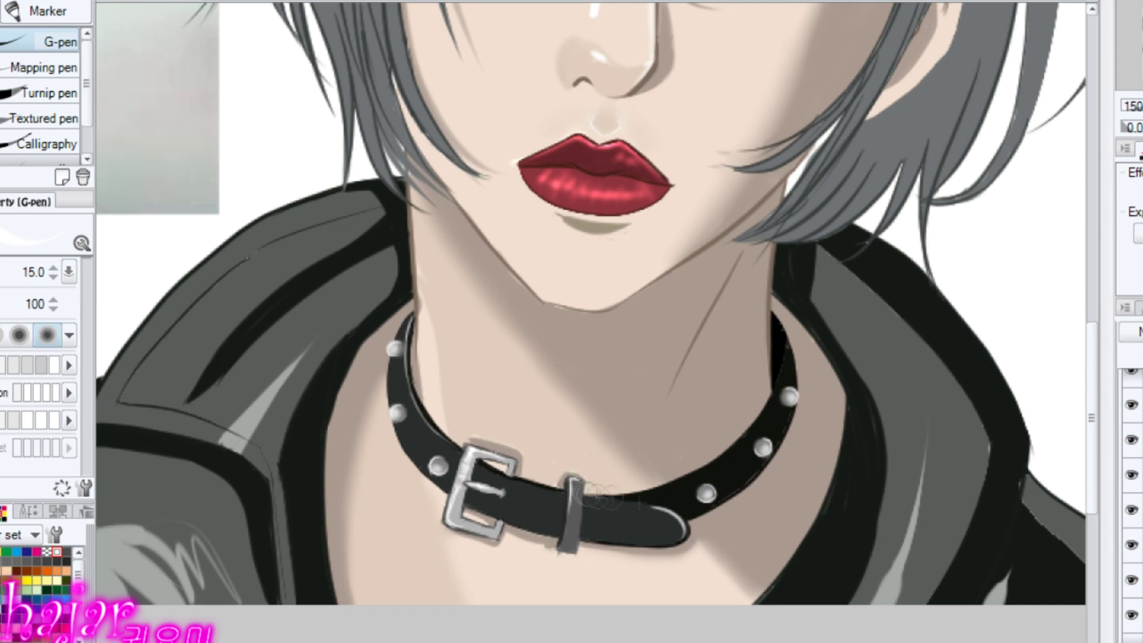
scroll(1131, 476, up, 1)
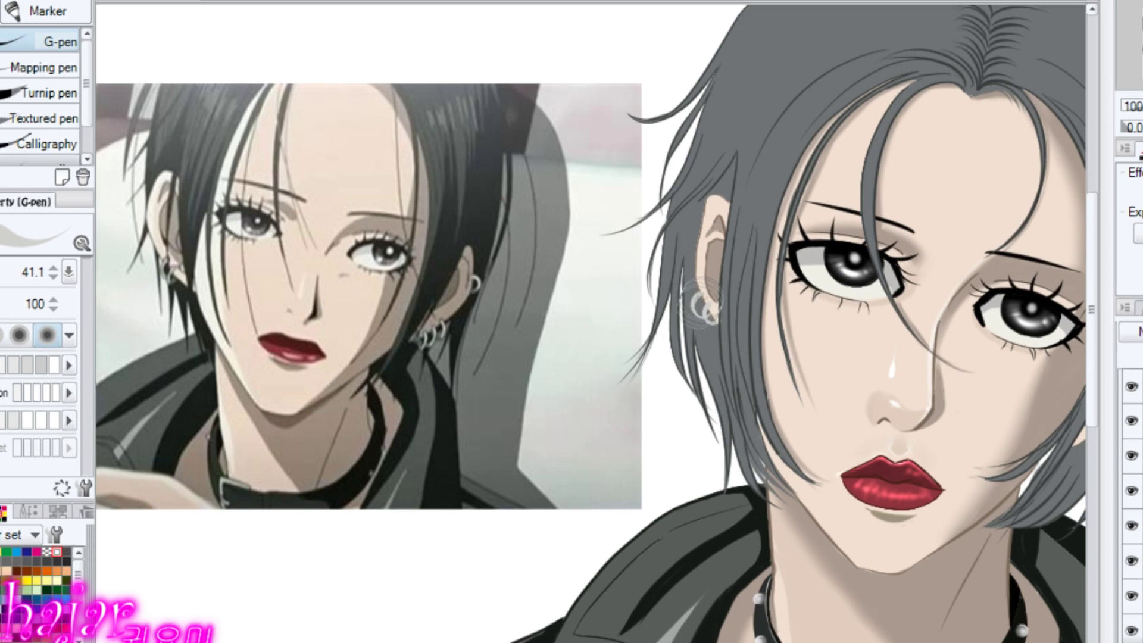
- Repaint the left-ear hoop earrings more solidly in a light palette colour at 200% zoom
scroll(700, 304, up, 2)
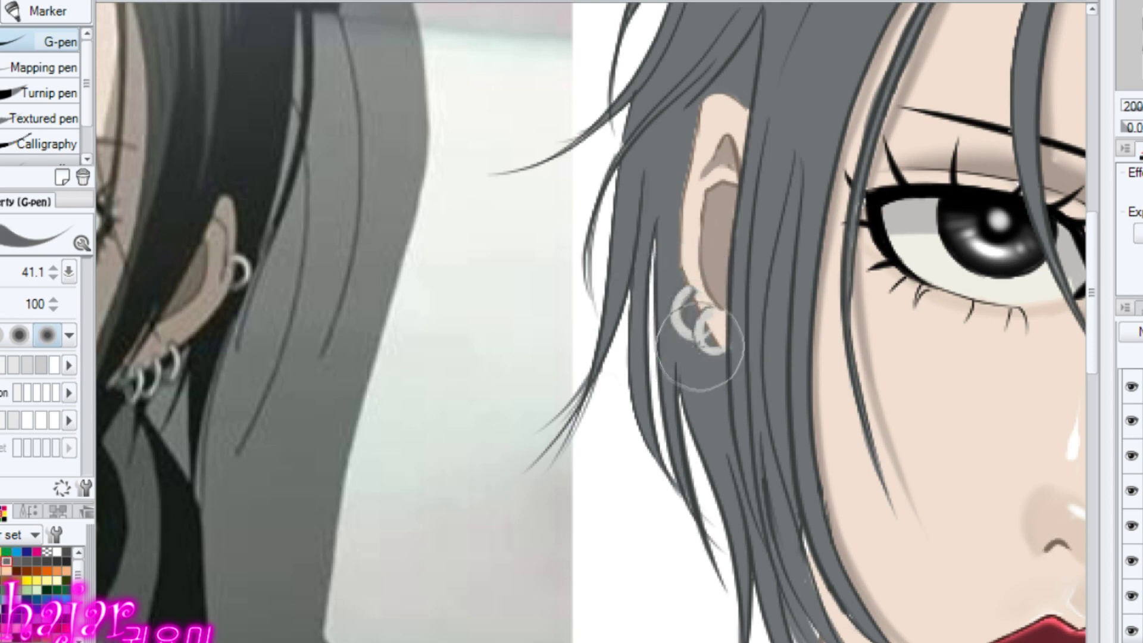
drag(699, 346, 707, 324)
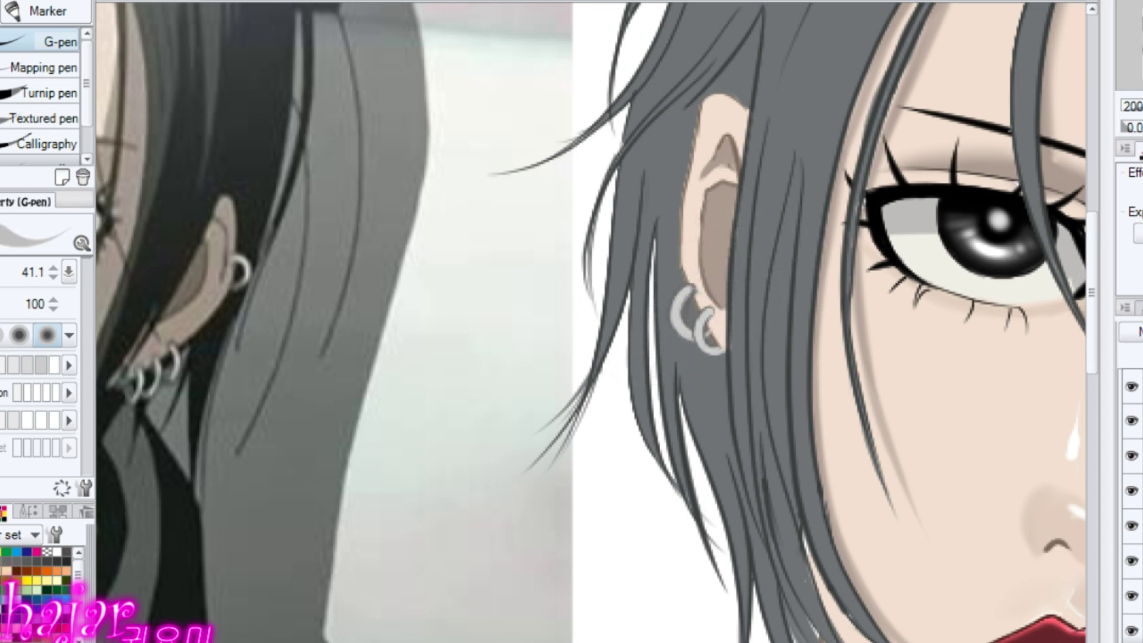
alt+click(676, 313)
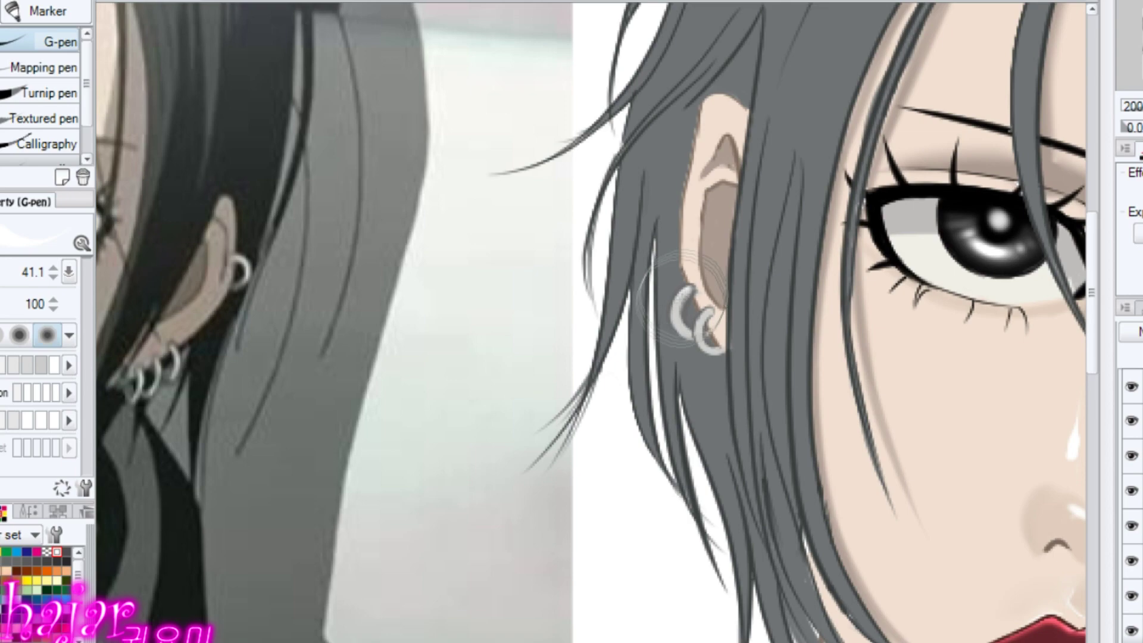
scroll(648, 342, down, 3)
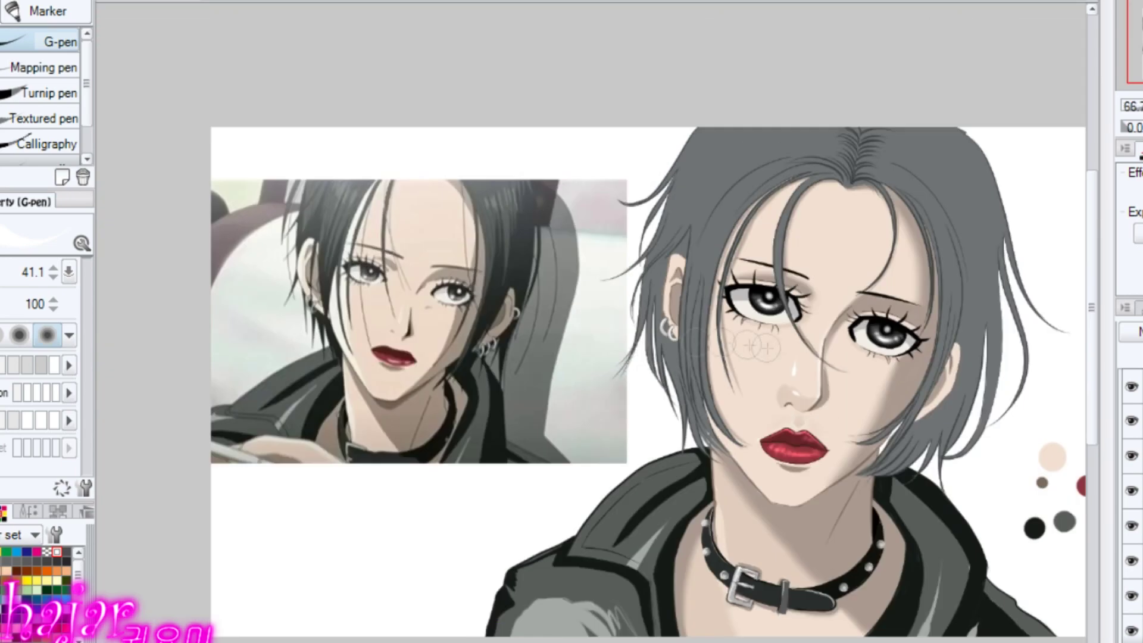
- Zoom into the right ear and draw small silver hoop earrings along its lower edge
scroll(643, 344, up, 2)
scroll(885, 443, up, 1)
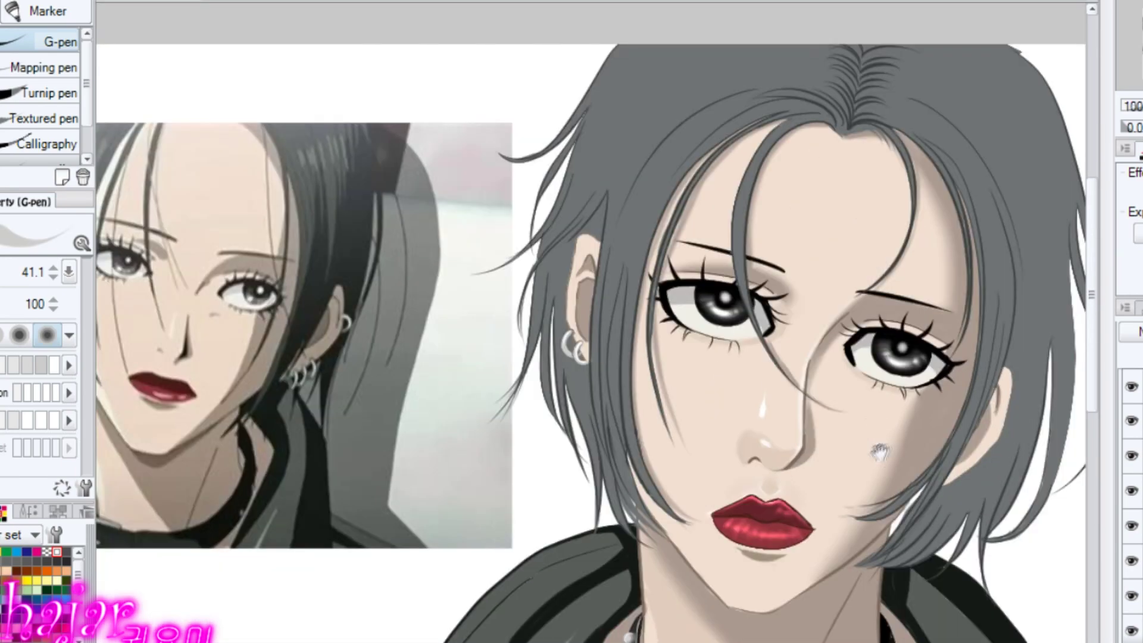
drag(885, 446, 807, 444)
scroll(915, 477, up, 1)
scroll(916, 478, up, 1)
scroll(915, 477, up, 1)
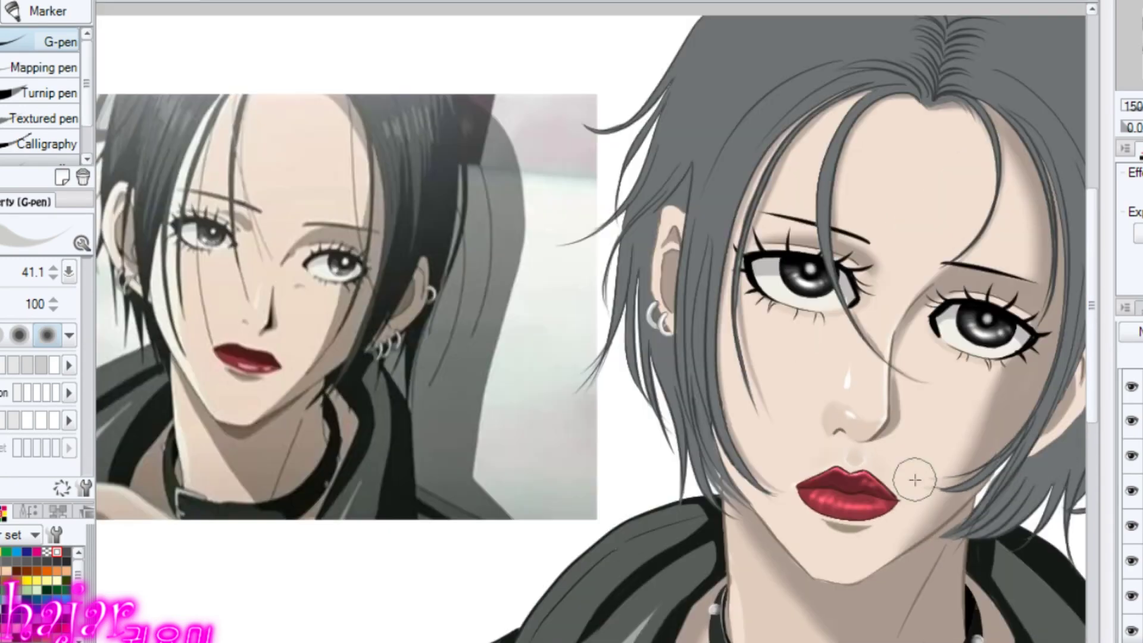
scroll(915, 477, down, 3)
drag(833, 487, 856, 479)
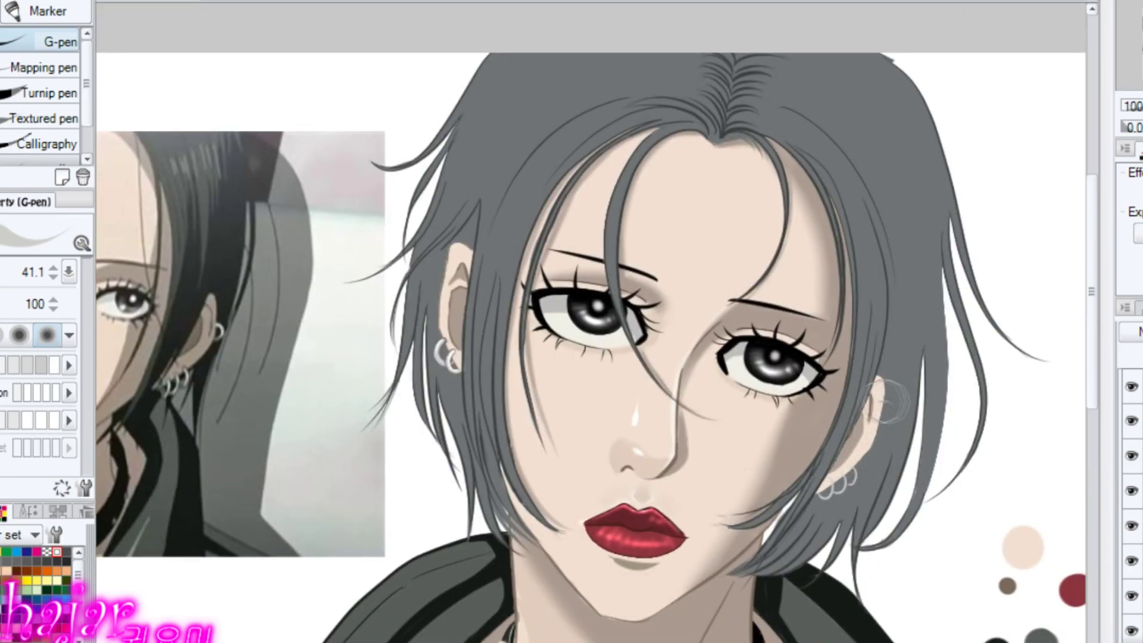
scroll(845, 434, up, 4)
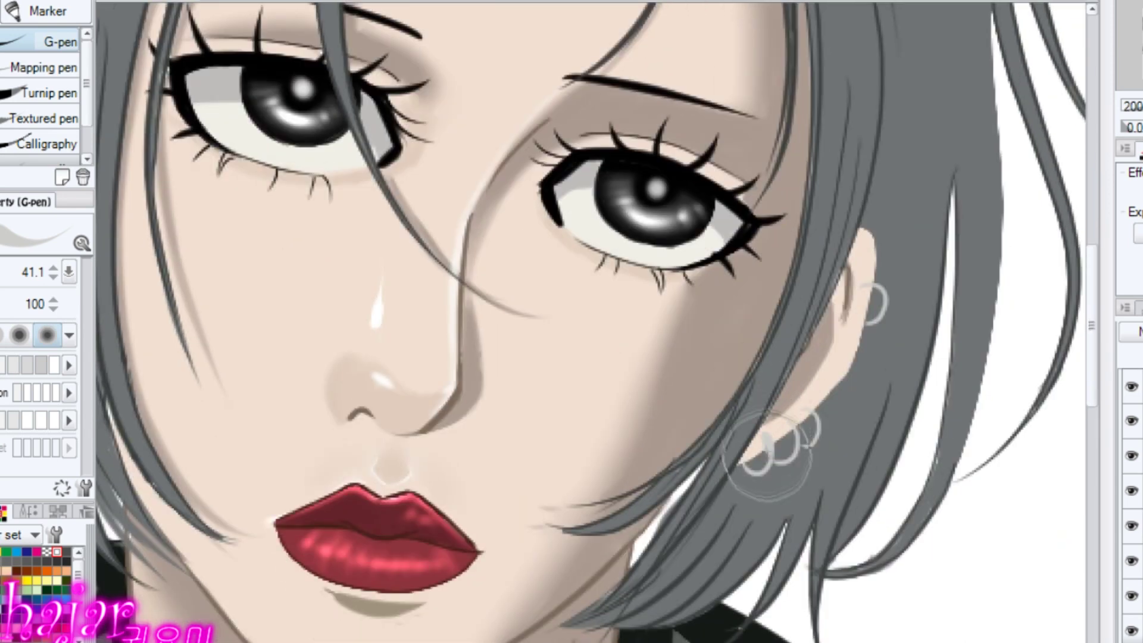
scroll(768, 381, up, 3)
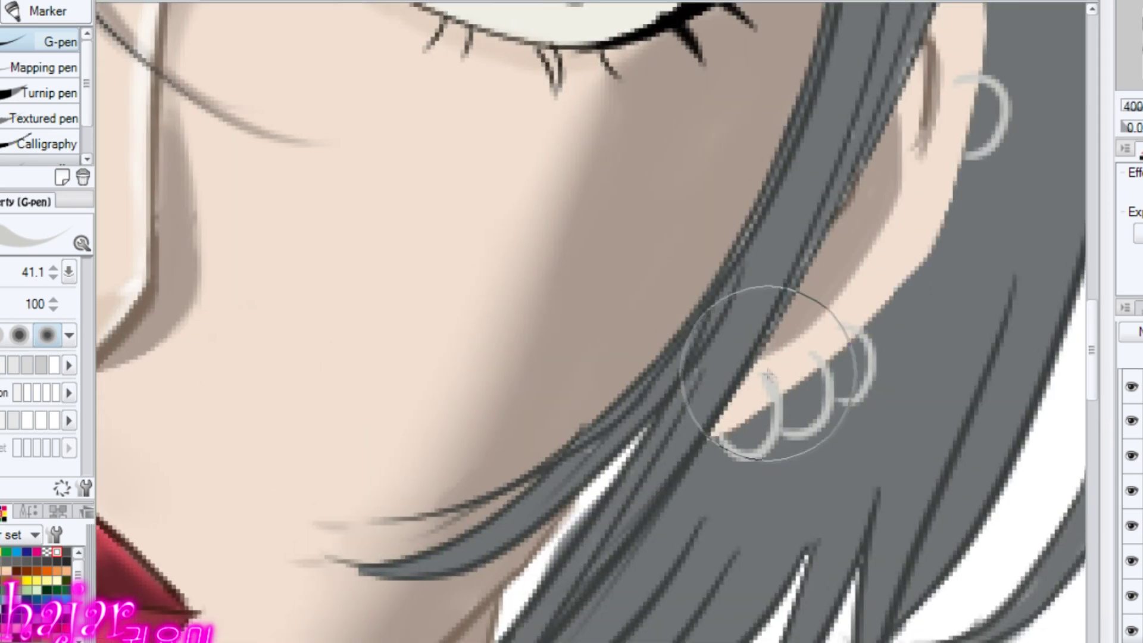
scroll(767, 374, down, 3)
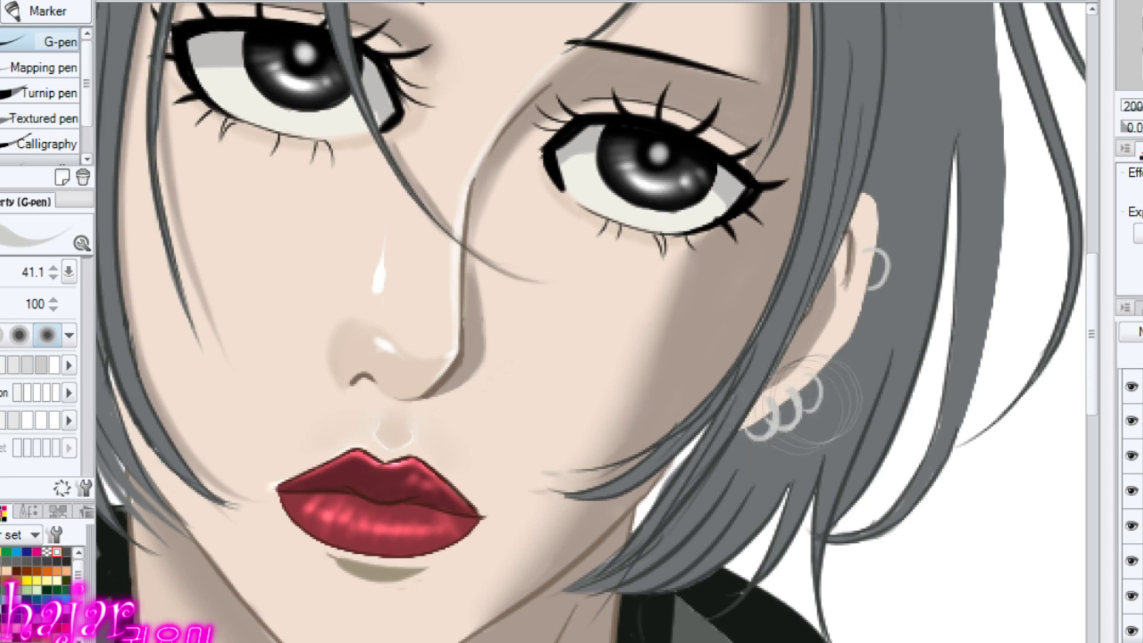
scroll(797, 399, down, 3)
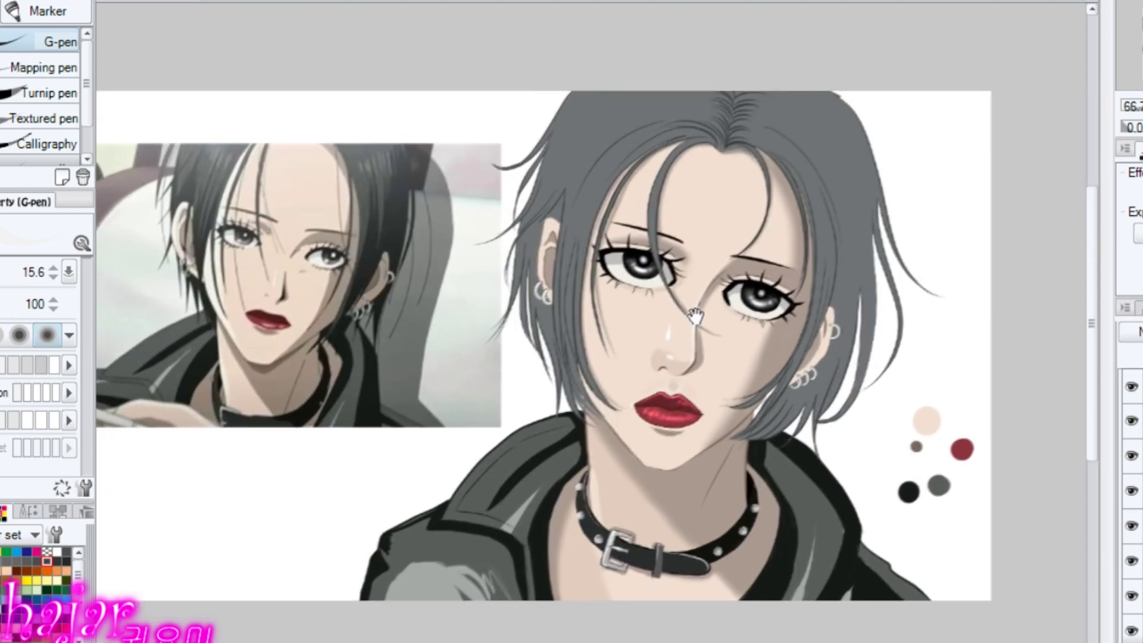
- Recentre the illustration and toggle the hair colour layer off and on to compare
drag(653, 325, 748, 287)
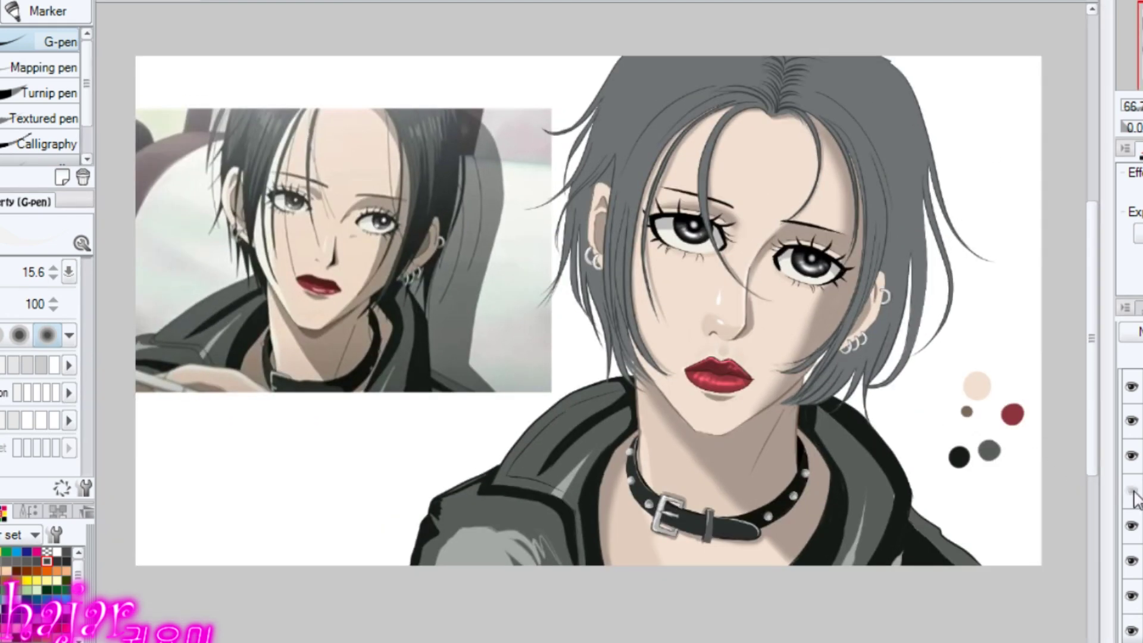
click(1133, 499)
click(1133, 501)
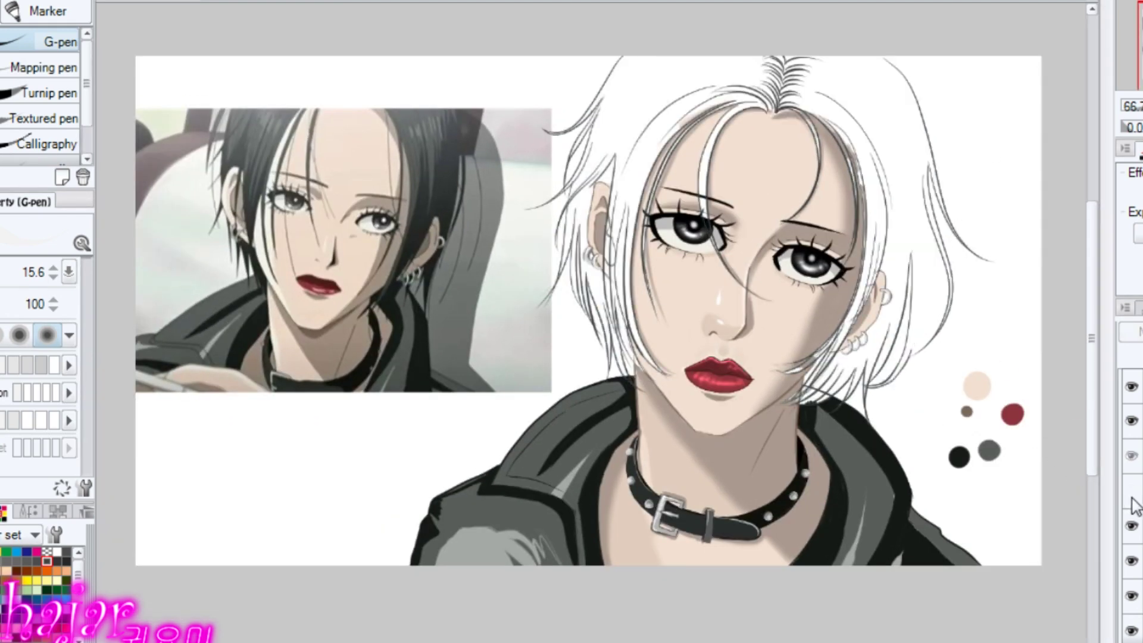
click(1133, 505)
drag(748, 245, 718, 314)
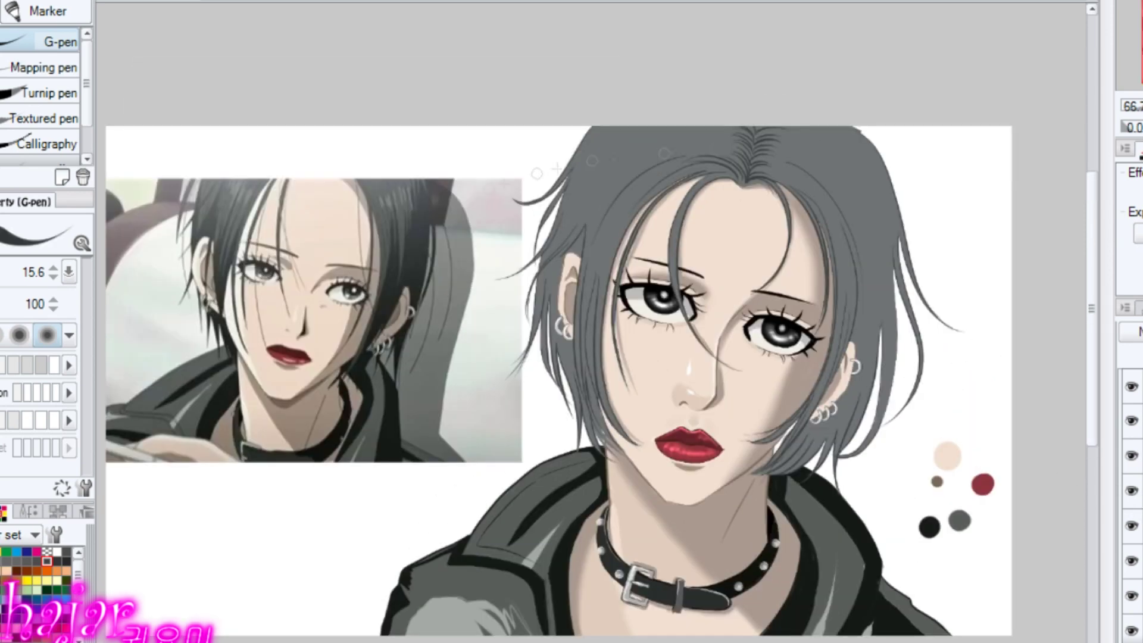
- With the hair brush, paint a dark strand down the left side of the face
scroll(92, 116, down, 2)
click(51, 154)
drag(605, 430, 590, 411)
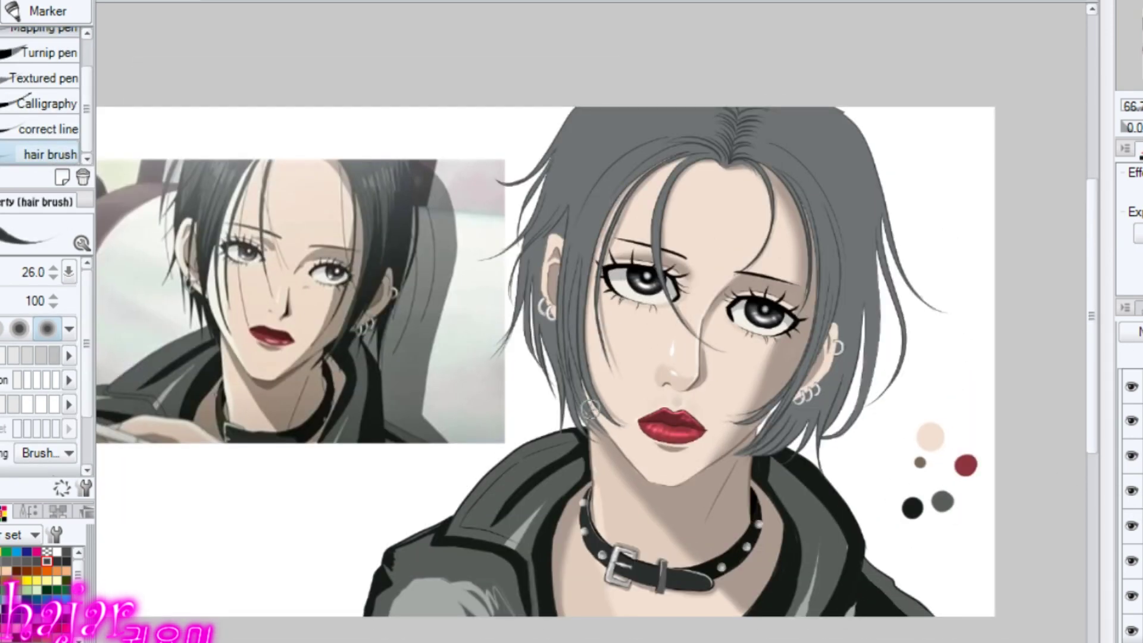
drag(597, 350, 612, 420)
- Mirror and rotate the view to about 38°, then paint dark strands on the top-left of the head
click(88, 512)
key(h)
drag(1054, 243, 461, 191)
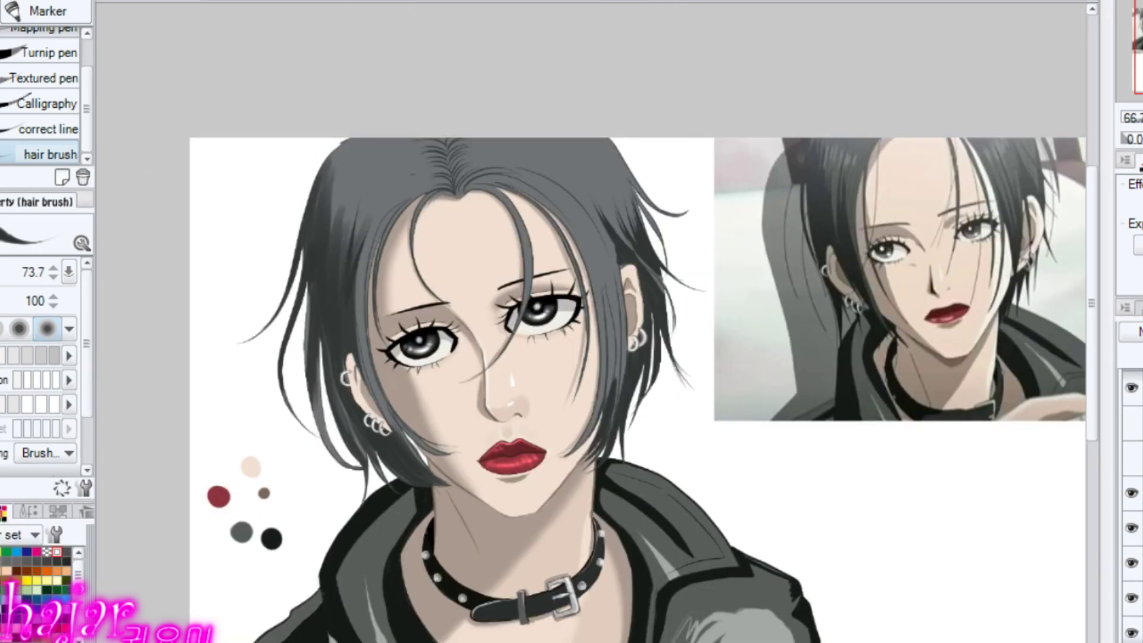
drag(1011, 119, 738, 108)
drag(426, 92, 514, 44)
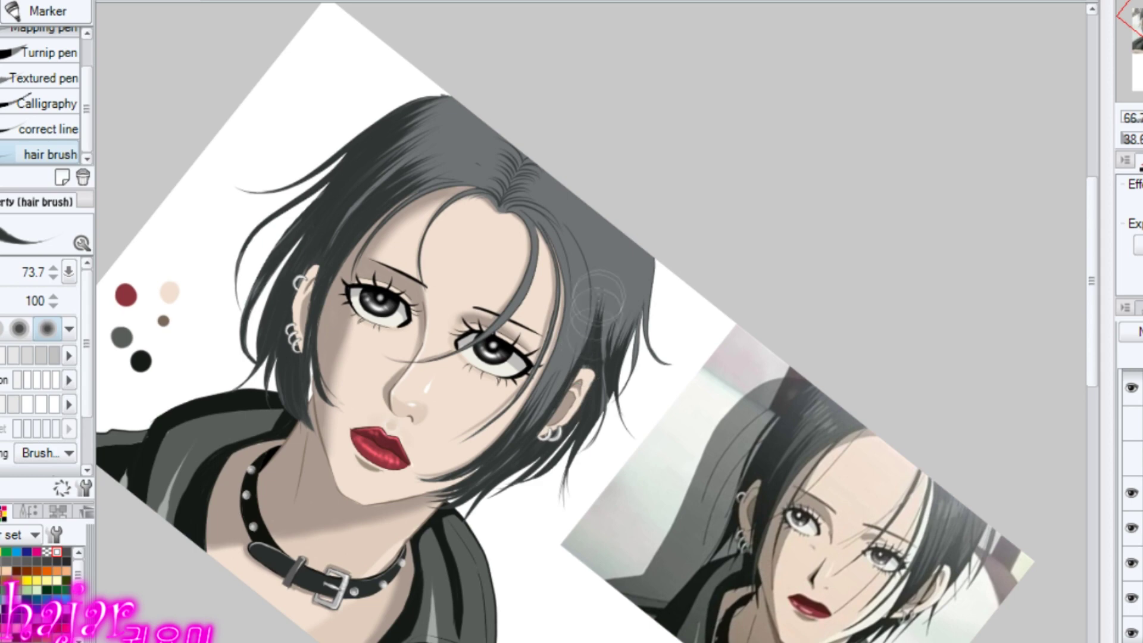
- Add dark strands above the ear and darken the faint strands on top of the hair
drag(607, 304, 601, 350)
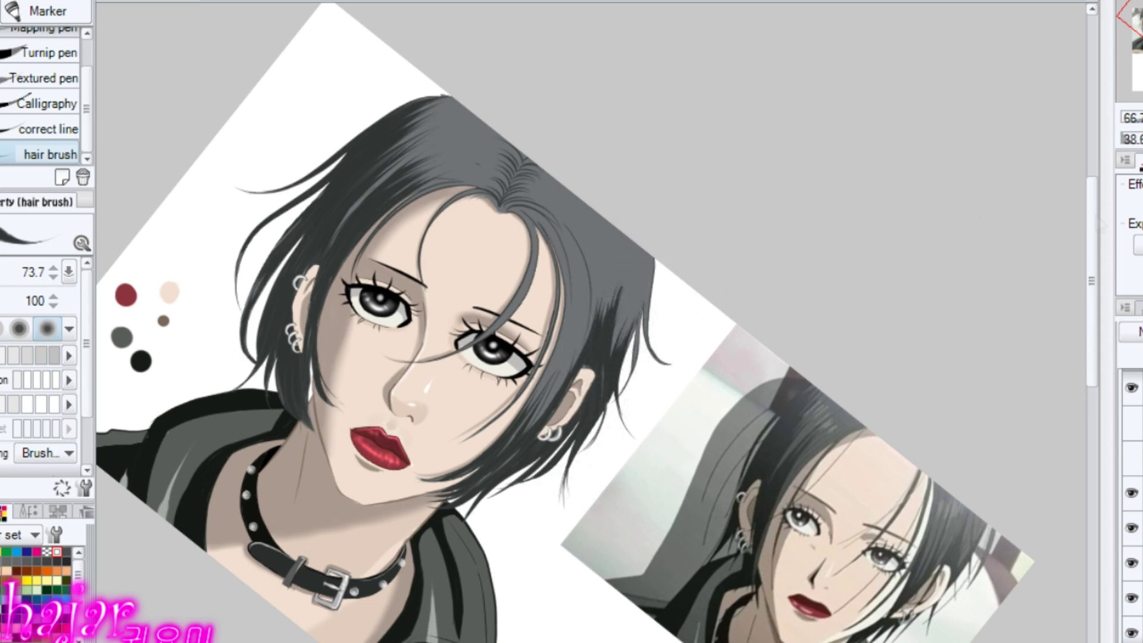
drag(1000, 237, 833, 297)
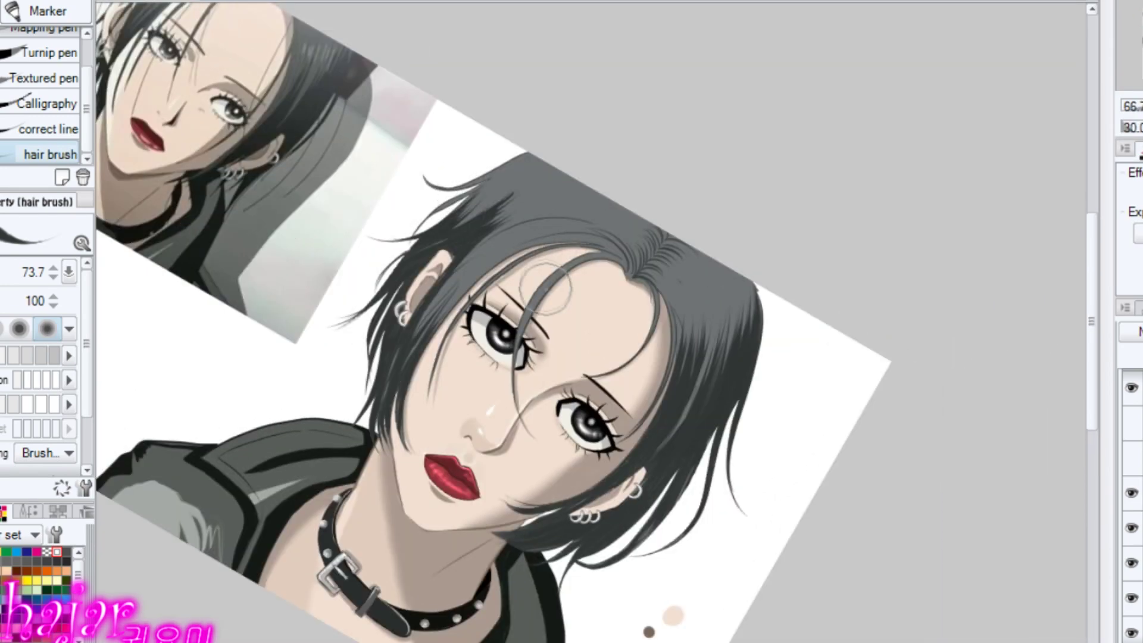
drag(552, 271, 585, 321)
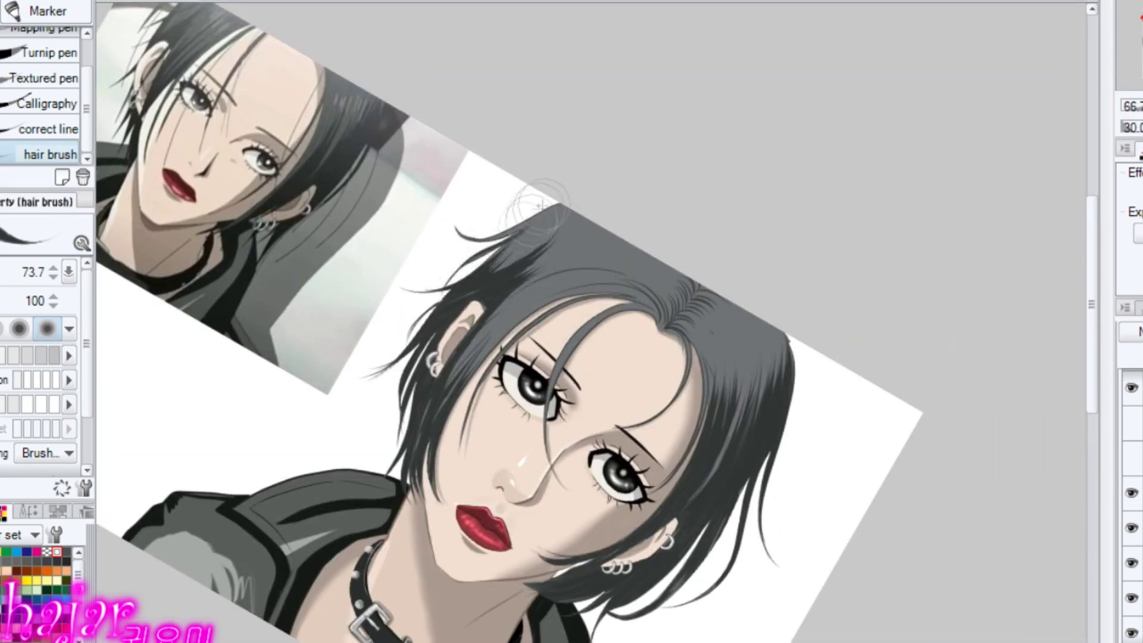
mouse_move(512, 221)
mouse_down()
mouse_move(523, 250)
mouse_move(512, 223)
mouse_up()
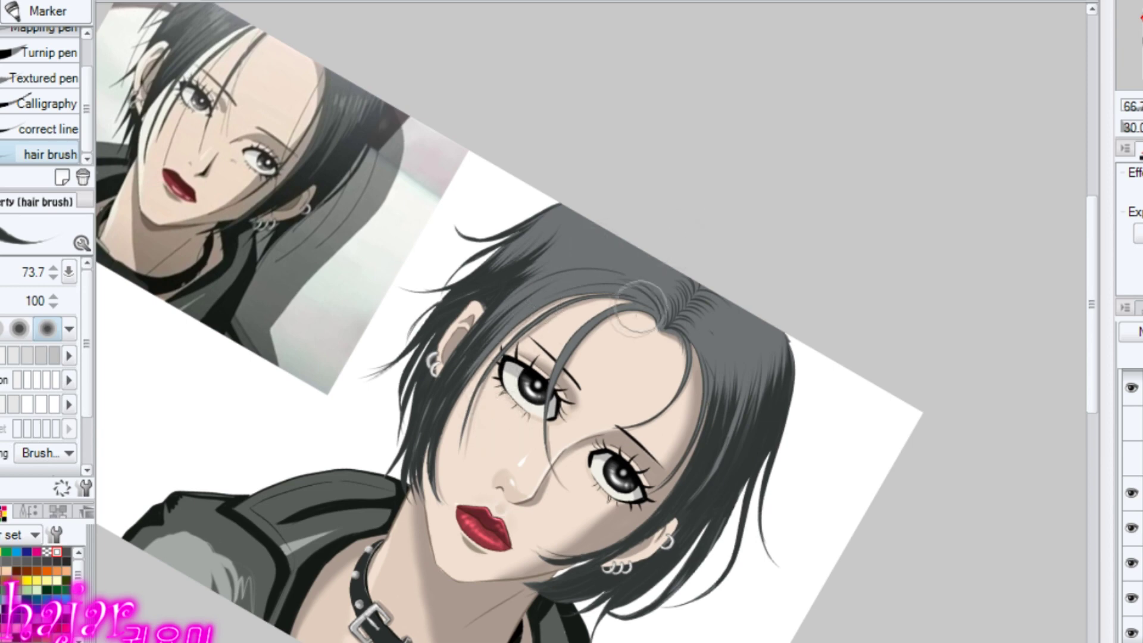
- Reset the view rotation to 0° and paint dark strands out from the crown parting
key(Delete)
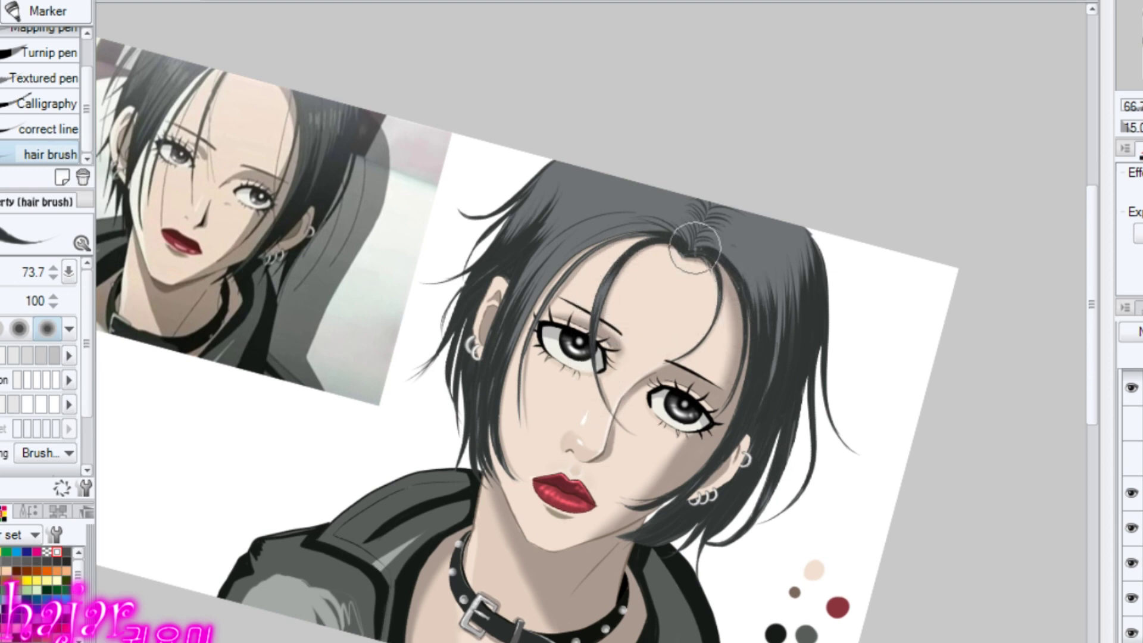
key(Home)
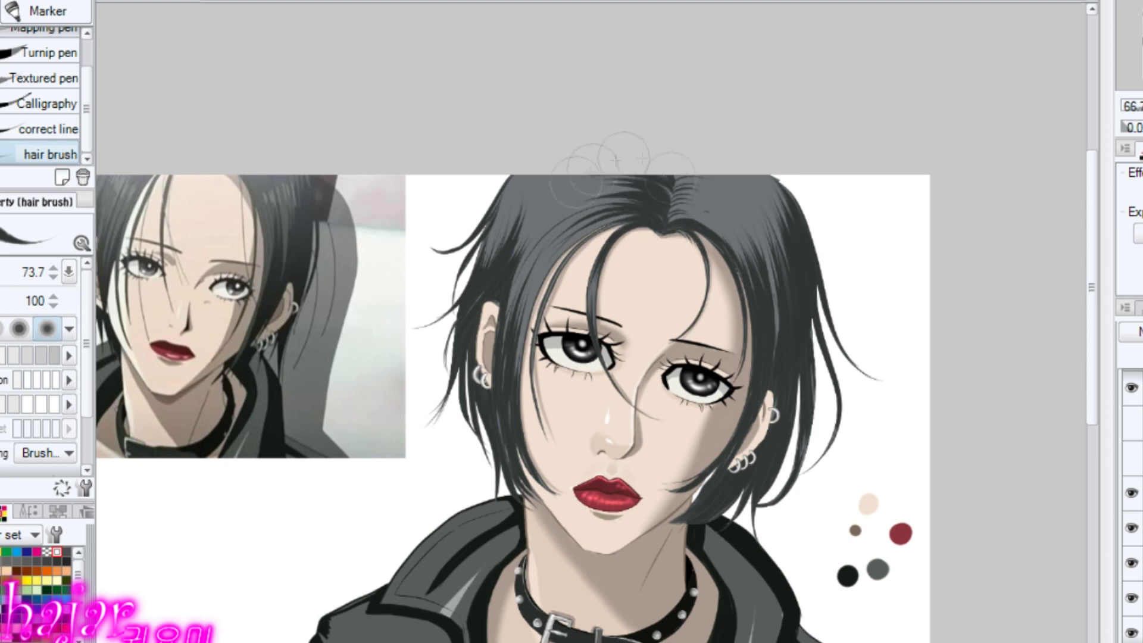
drag(653, 195, 610, 185)
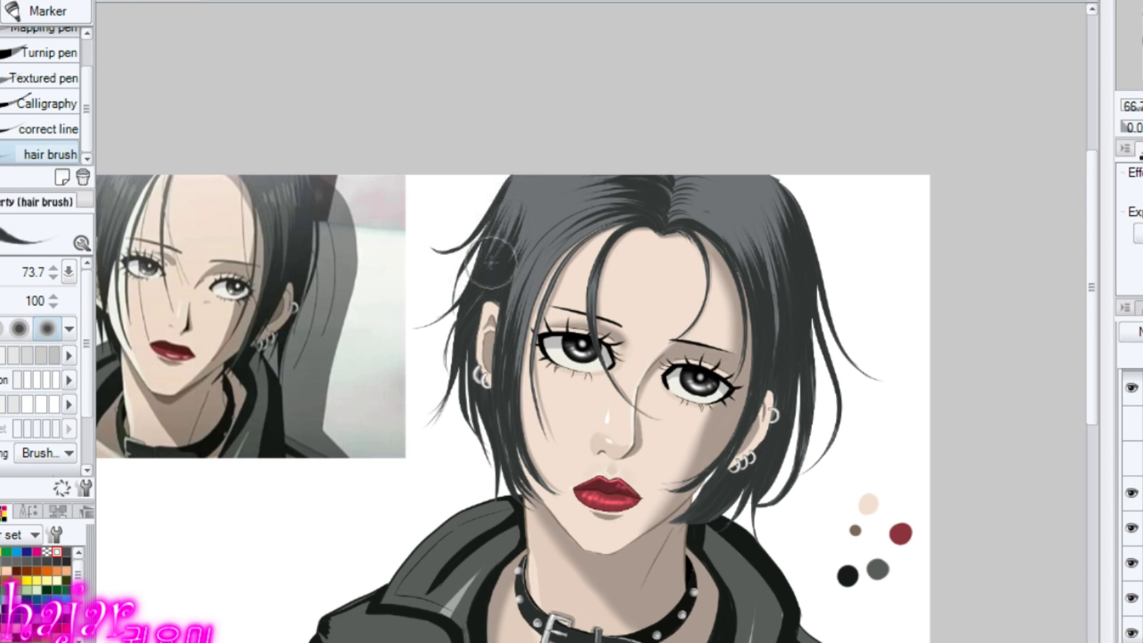
drag(485, 249, 556, 193)
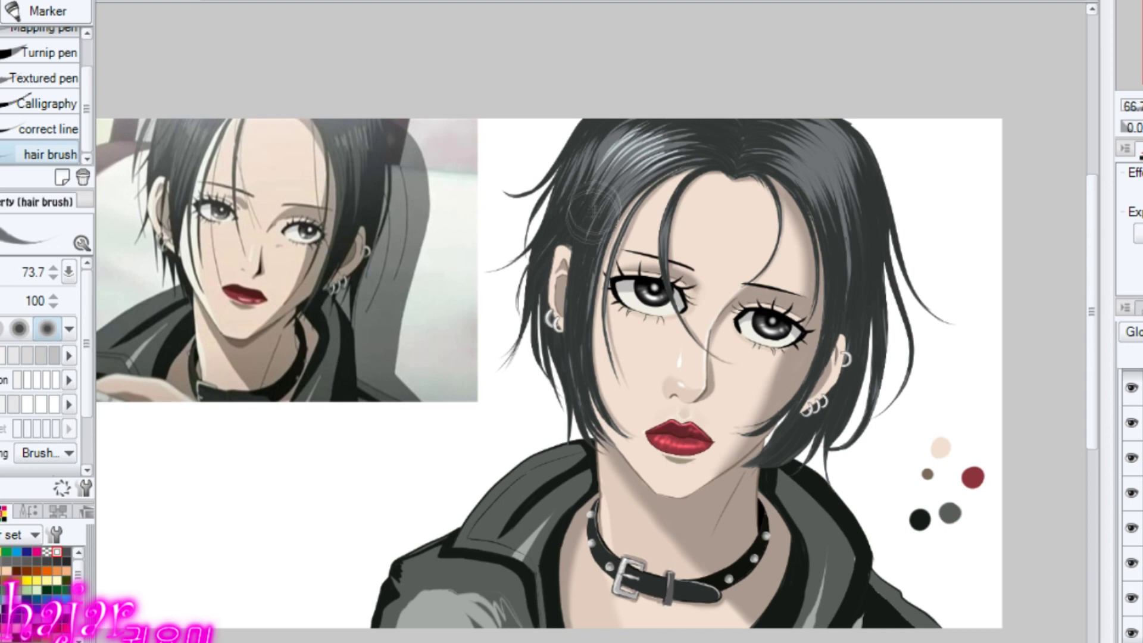
- Brighten the crown with soft watercolor strokes, undoing the stray stroke by the left ear
key(c)
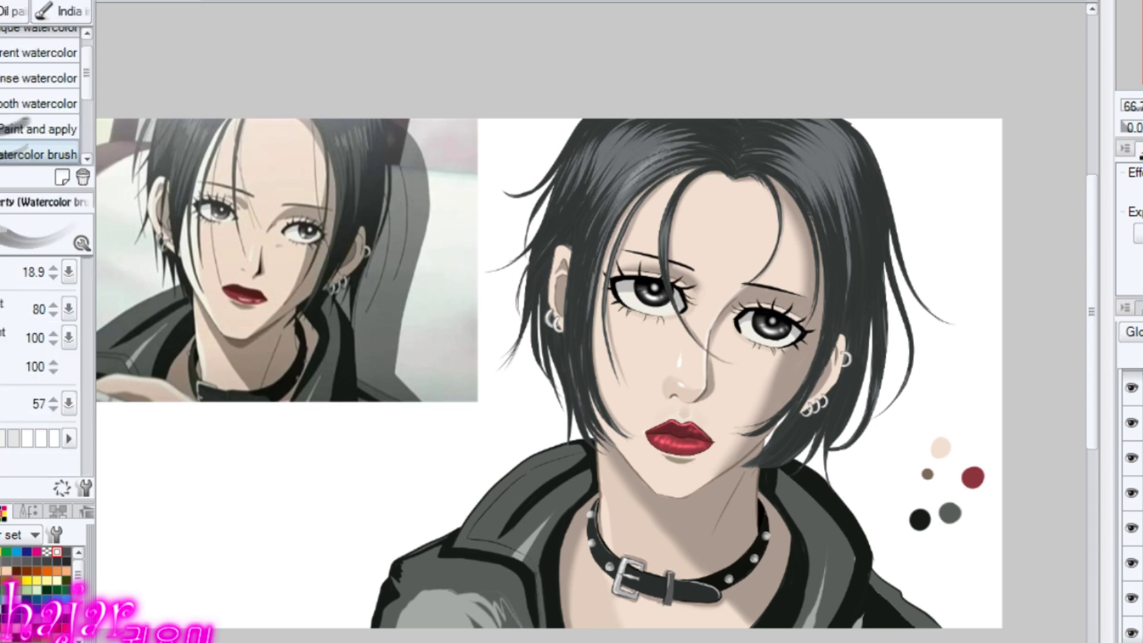
drag(607, 195, 619, 132)
drag(795, 167, 825, 146)
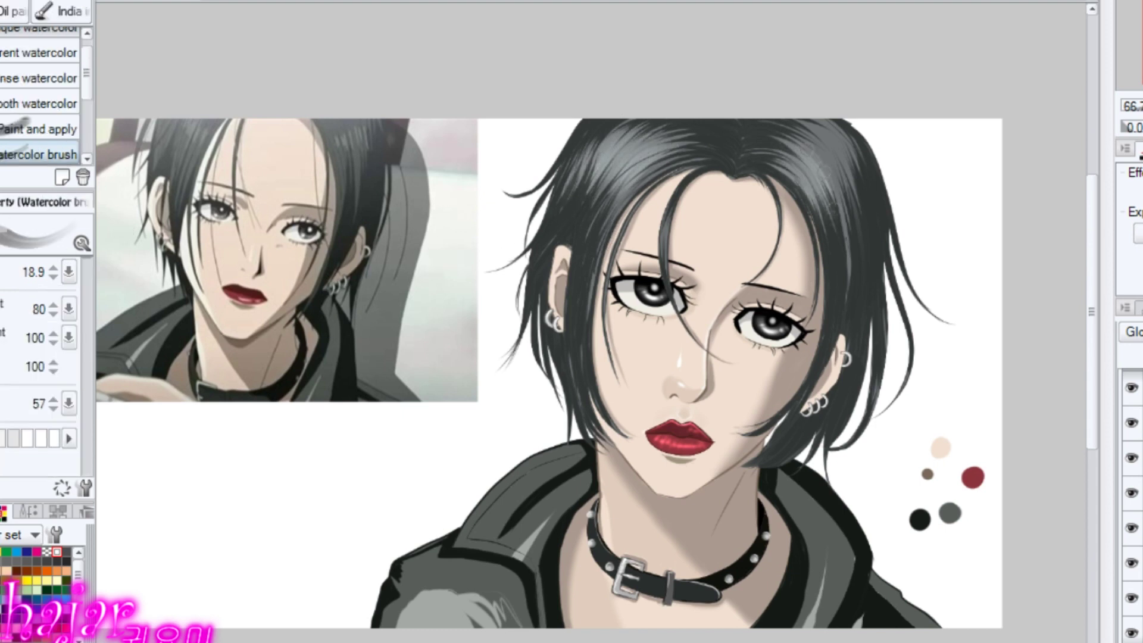
drag(575, 278, 580, 360)
key(ctrl+z)
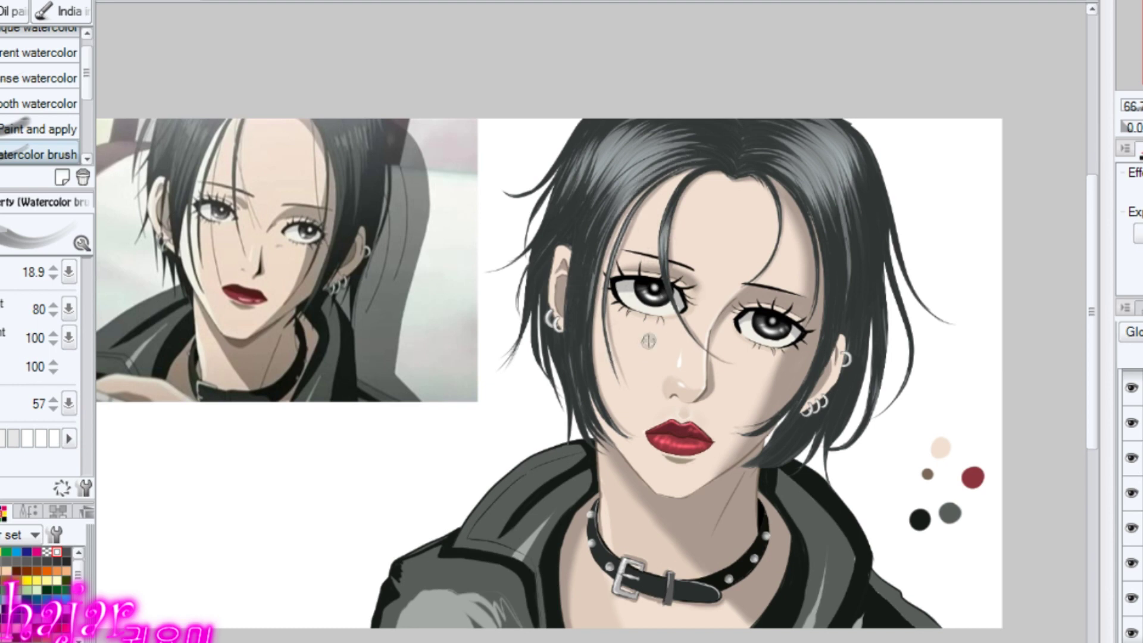
- With a slightly larger brush, streak light highlights along the crown and its right side
key(])
drag(673, 214, 601, 137)
drag(595, 232, 586, 131)
drag(815, 238, 779, 158)
drag(834, 214, 801, 137)
drag(848, 194, 824, 131)
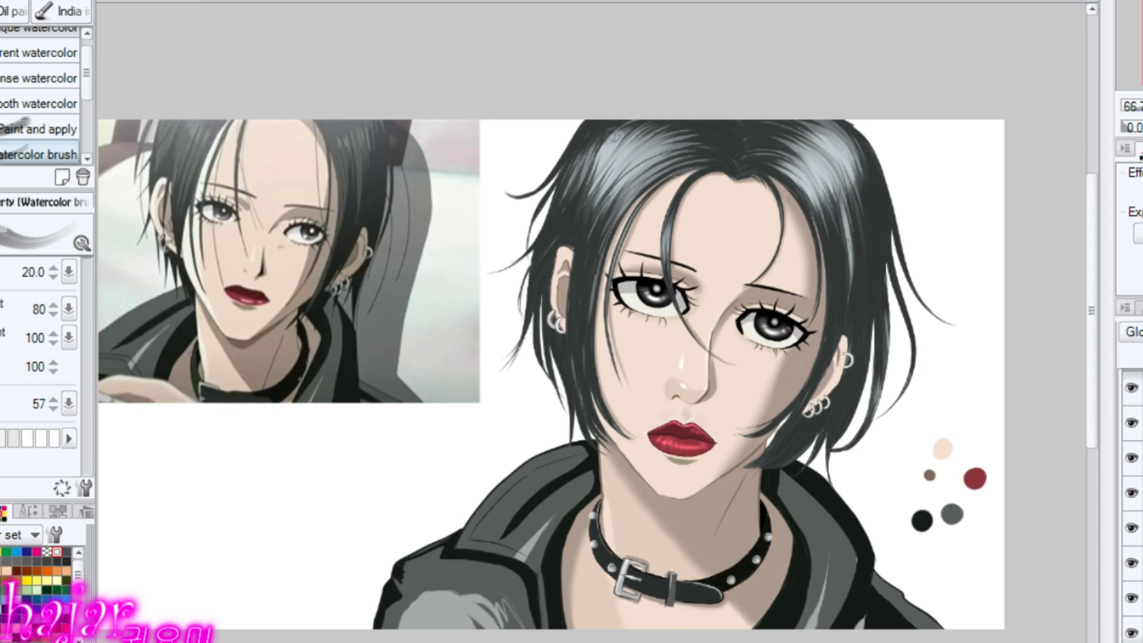
key(p)
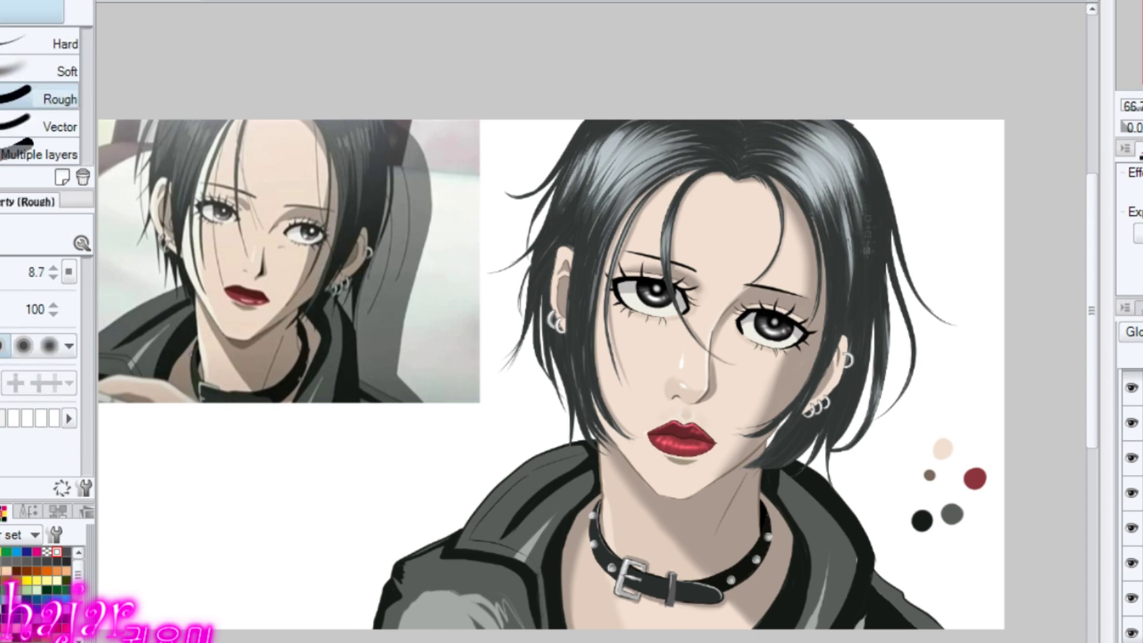
key(b)
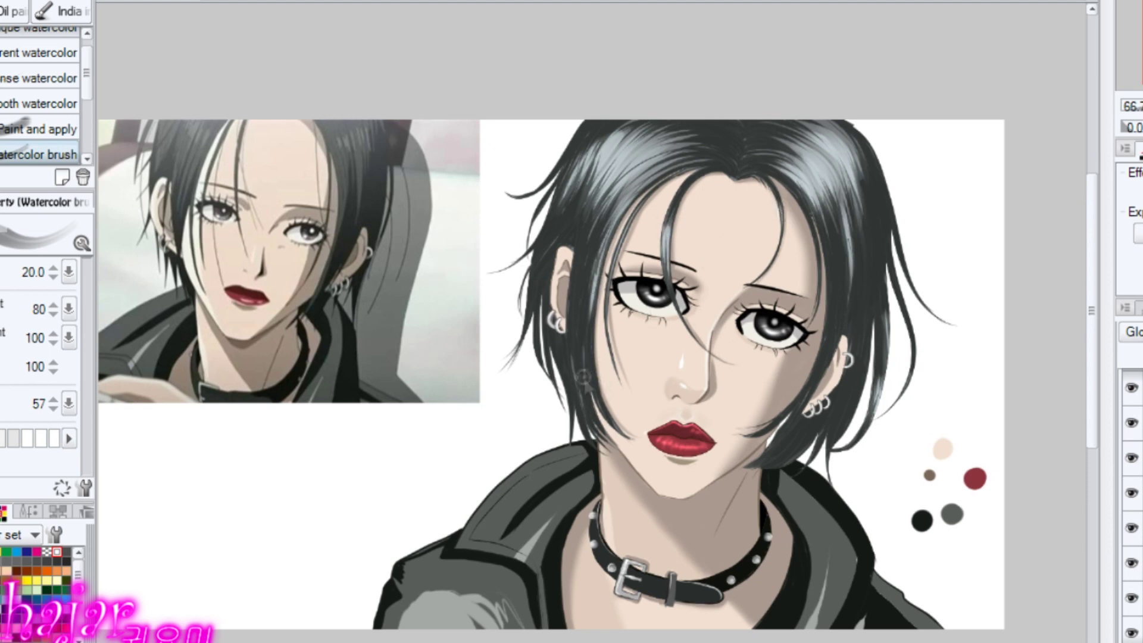
key(p)
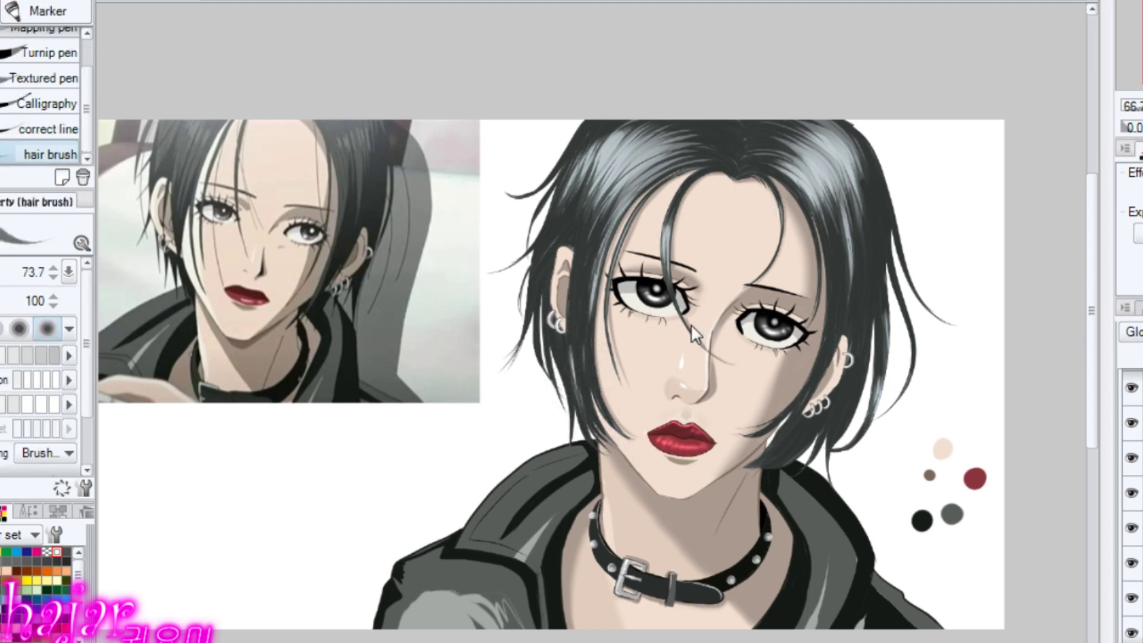
- Brush light sheen streaks onto the left and right jacket shoulders
drag(650, 347, 661, 349)
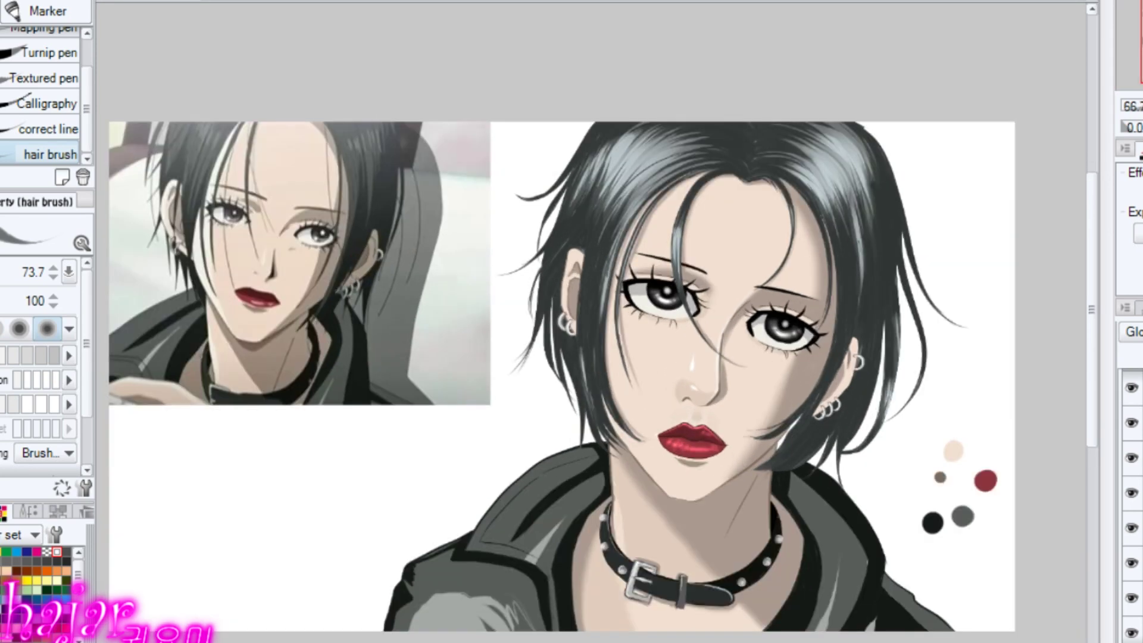
scroll(655, 300, up, 1)
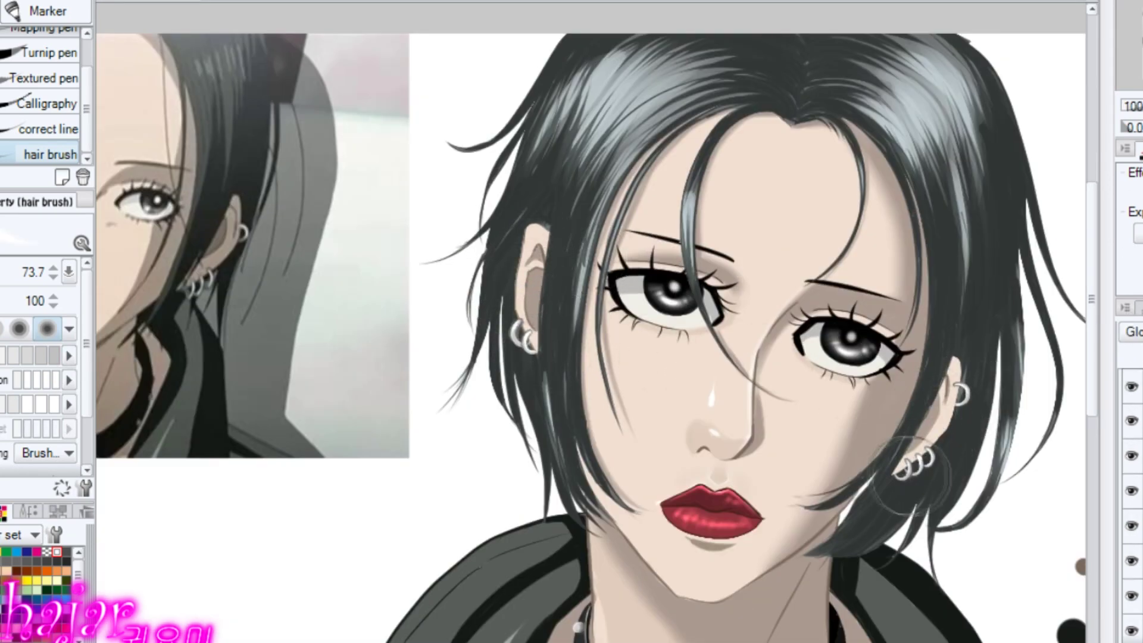
drag(917, 458, 954, 343)
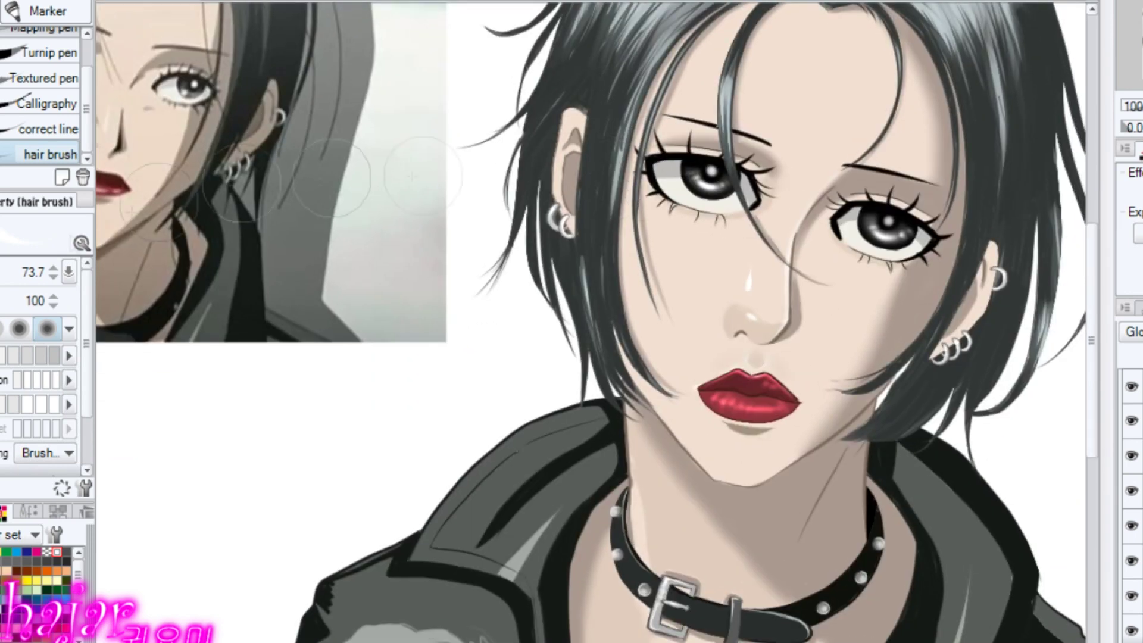
scroll(280, 256, down, 1)
scroll(286, 262, down, 1)
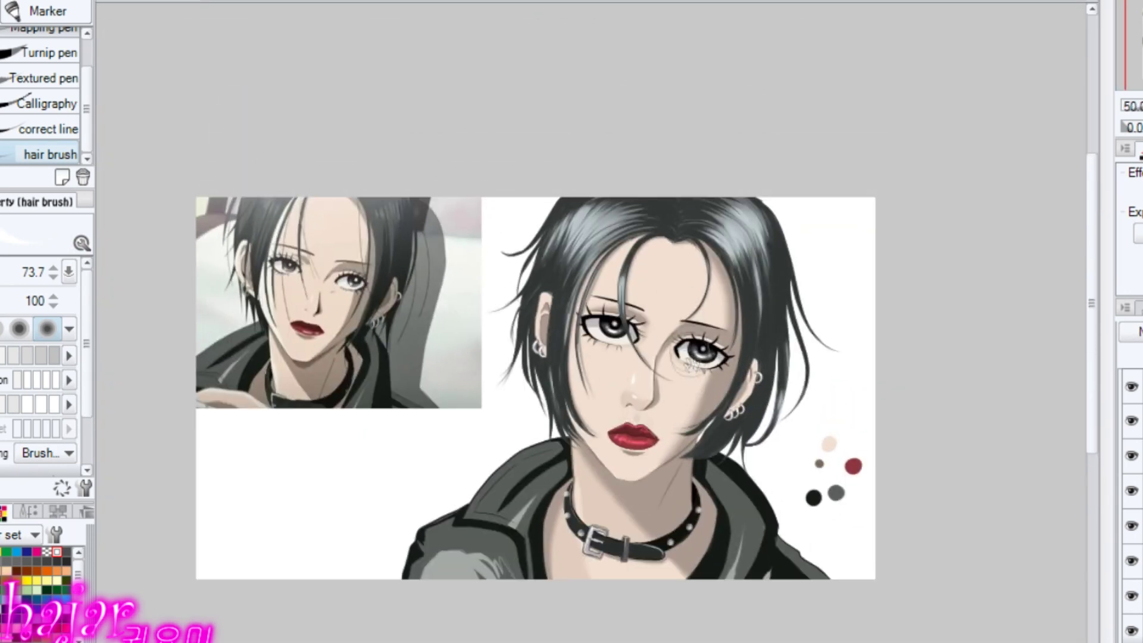
key(b)
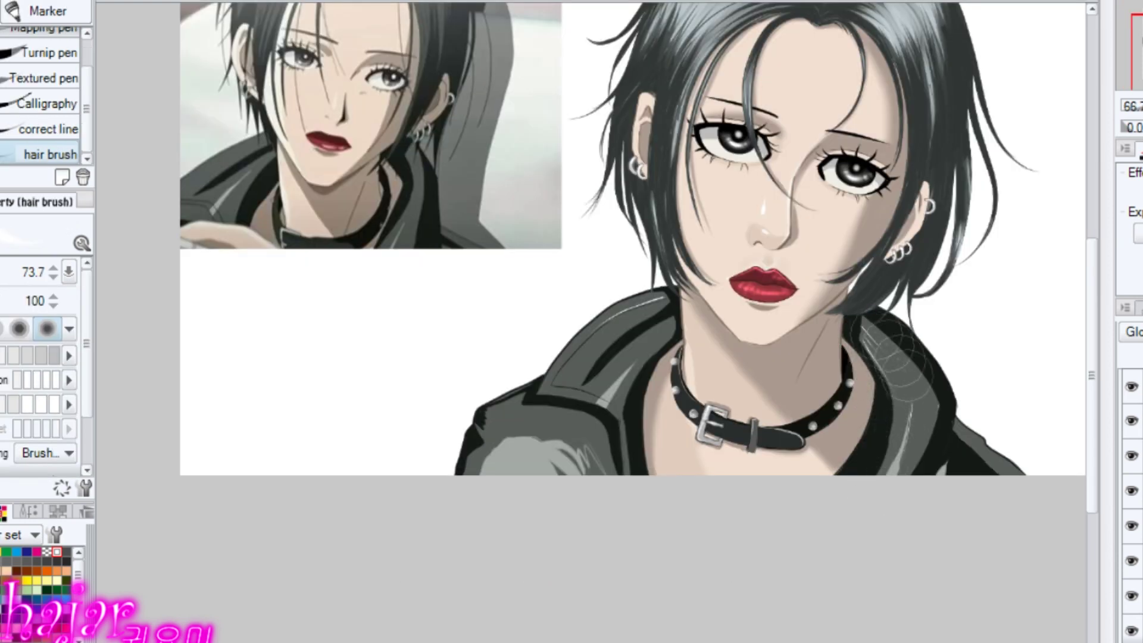
mouse_move(917, 405)
mouse_down()
mouse_move(879, 453)
mouse_move(925, 387)
mouse_up()
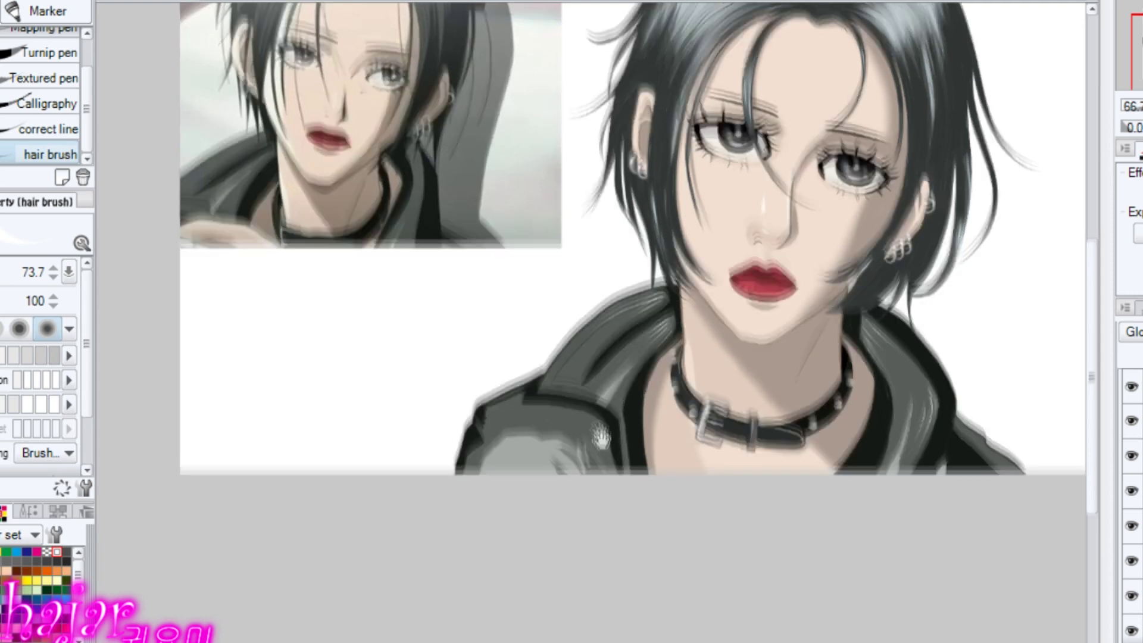
scroll(565, 357, down, 1)
mouse_move(473, 387)
mouse_down()
mouse_move(472, 351)
mouse_move(455, 378)
mouse_move(582, 421)
mouse_move(460, 425)
mouse_move(479, 411)
mouse_move(492, 434)
mouse_move(518, 434)
mouse_move(541, 414)
mouse_up()
mouse_move(874, 351)
mouse_down()
mouse_move(911, 429)
mouse_move(905, 404)
mouse_move(960, 399)
mouse_up()
drag(508, 360, 470, 384)
drag(613, 387, 571, 431)
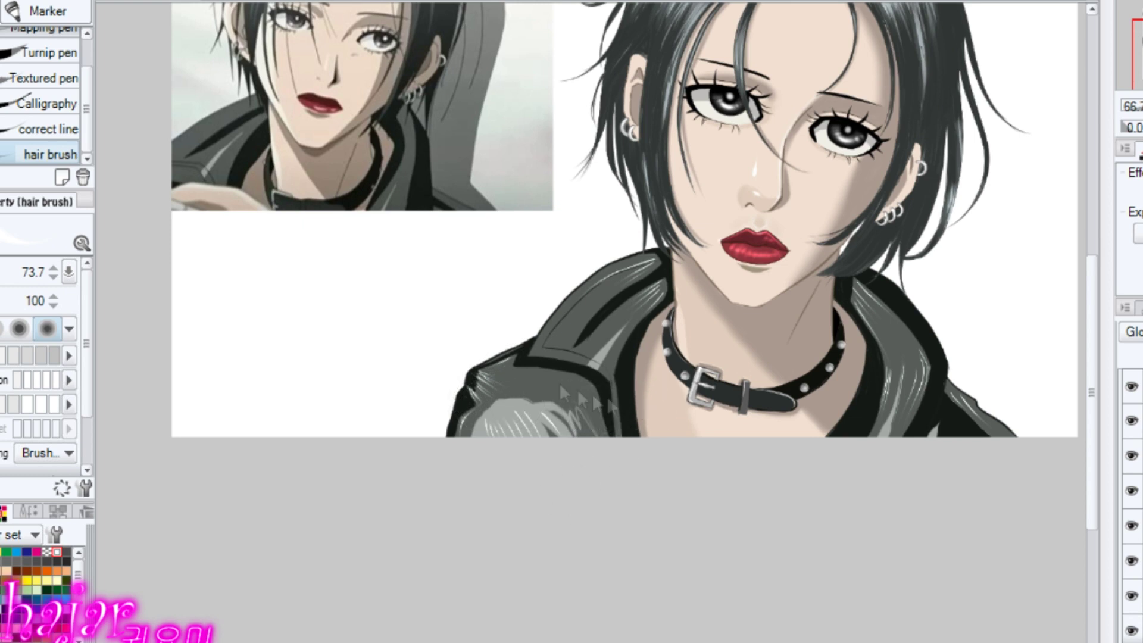
- Refine the left shoulder streaks and add light streaks along the upper collar edge
scroll(509, 363, up, 1)
drag(505, 393, 459, 381)
drag(521, 363, 464, 380)
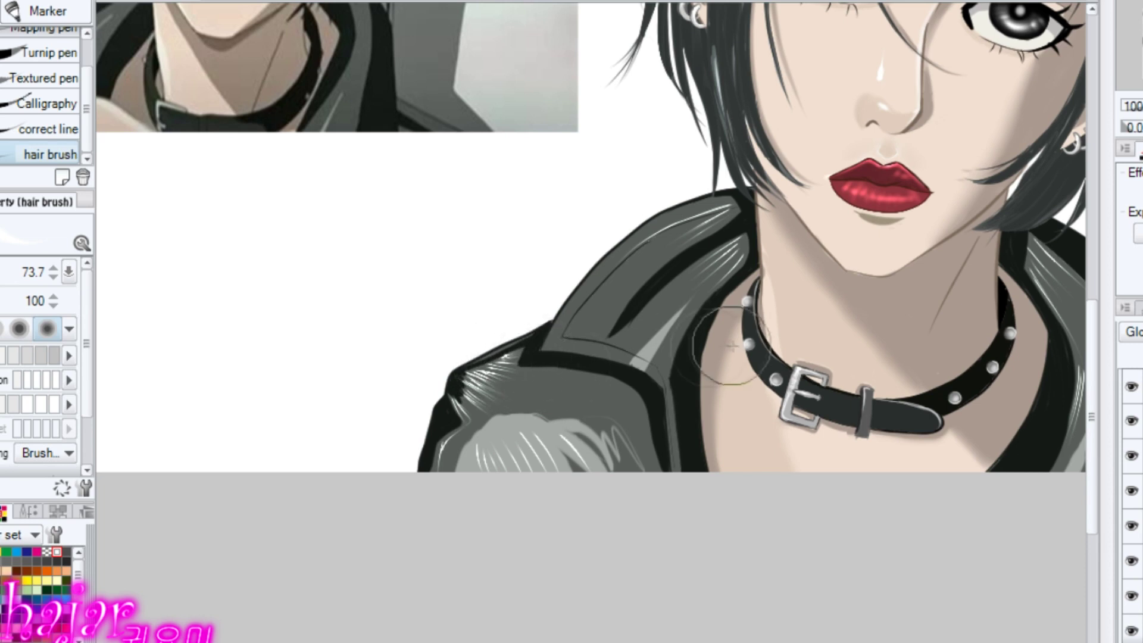
drag(738, 205, 595, 256)
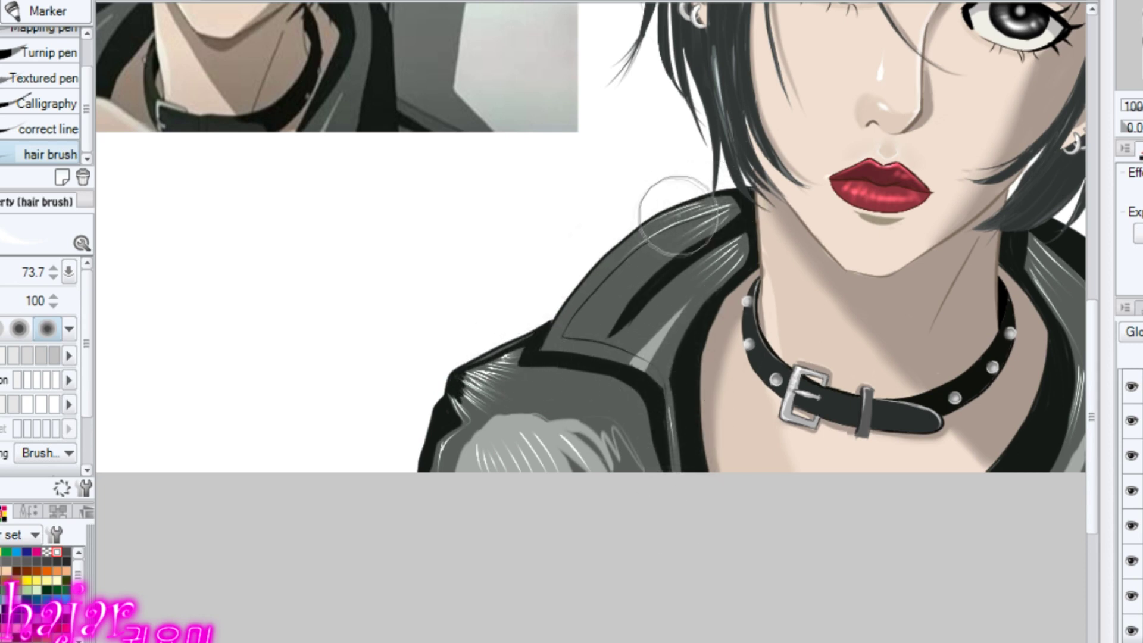
drag(702, 218, 584, 265)
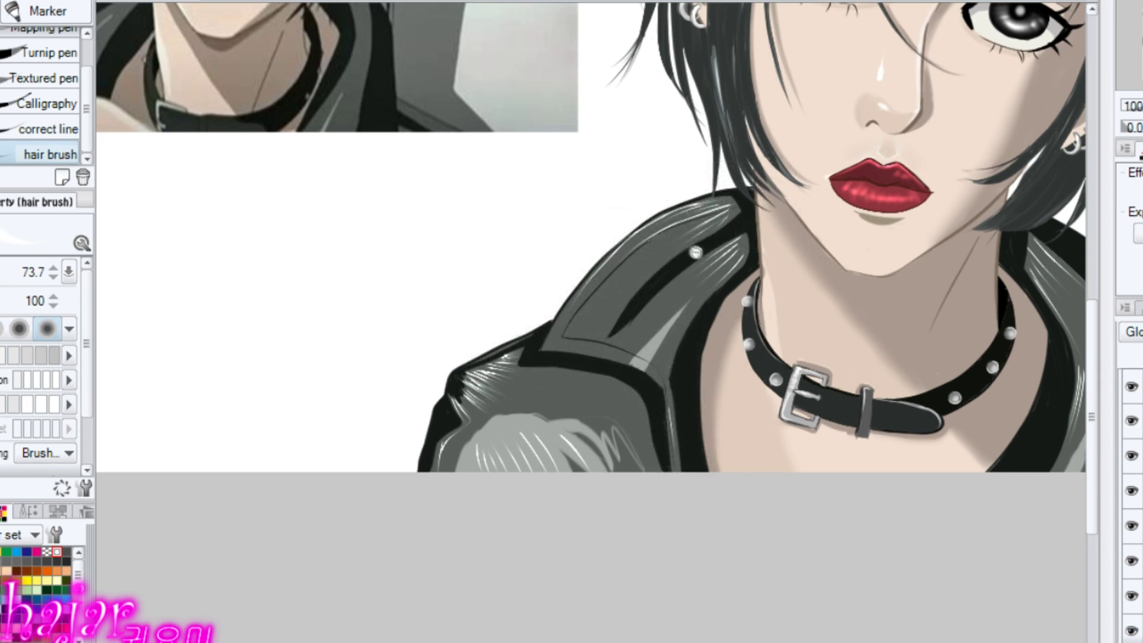
drag(890, 403, 806, 365)
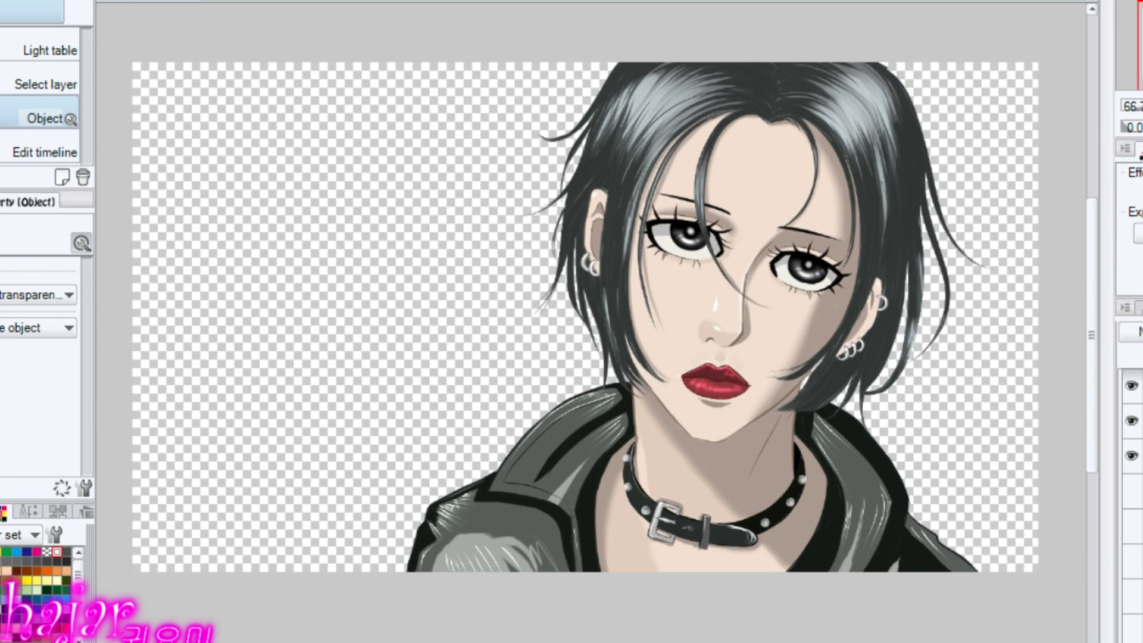
- Show the white, starry night-sky and reference layers, inspect the image, then hide the reference
click(1130, 560)
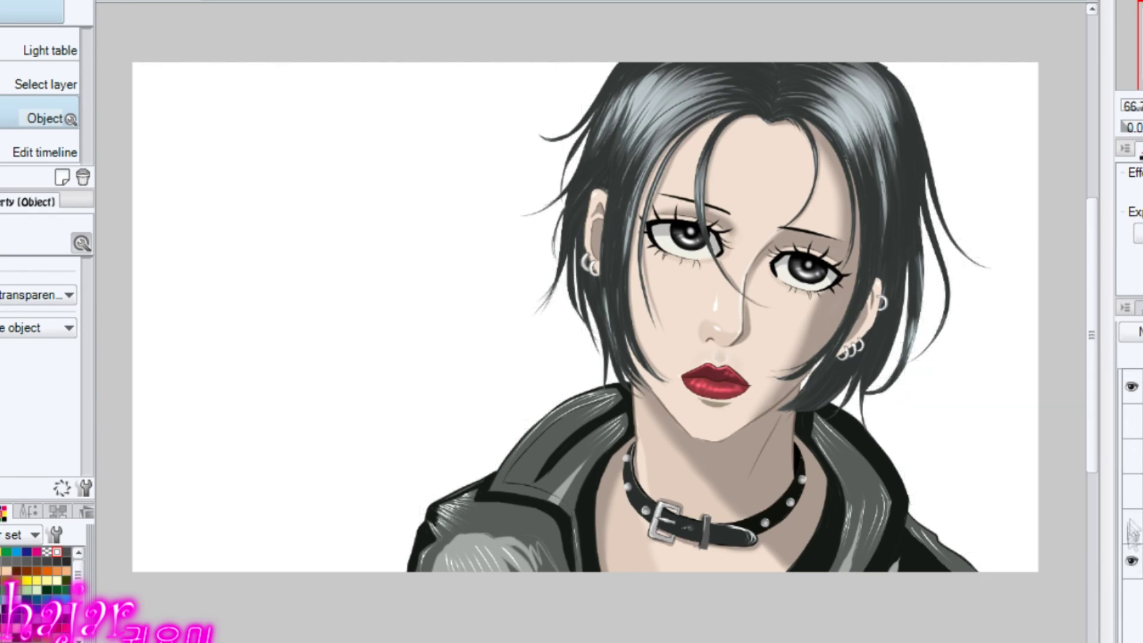
click(1130, 490)
click(1130, 526)
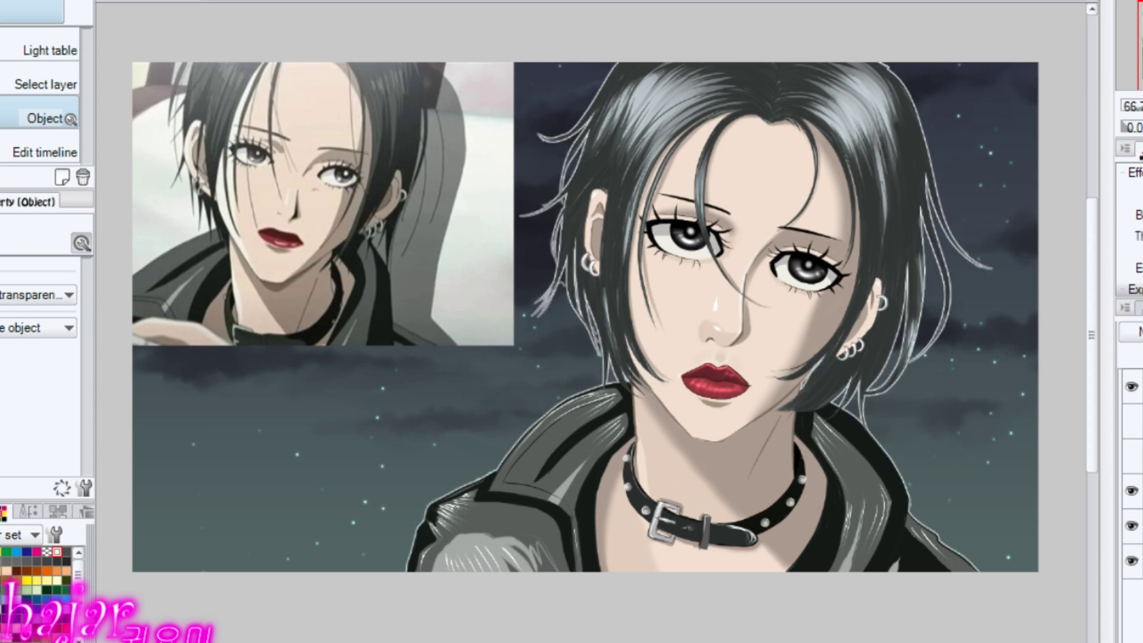
click(1074, 571)
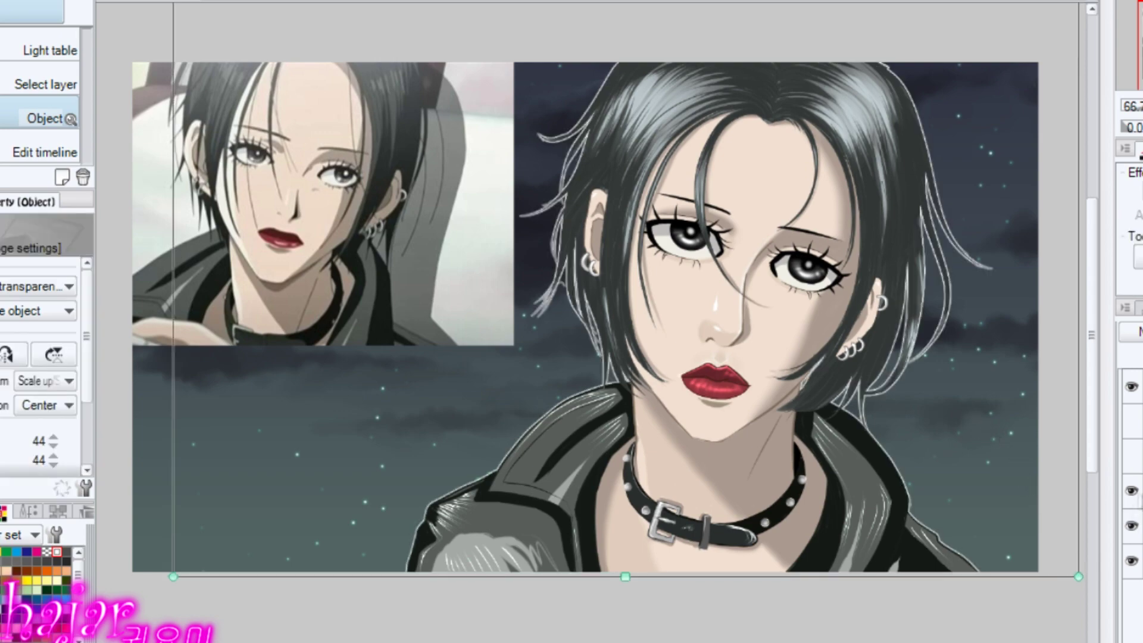
scroll(735, 473, up, 1)
scroll(735, 473, up, 1)
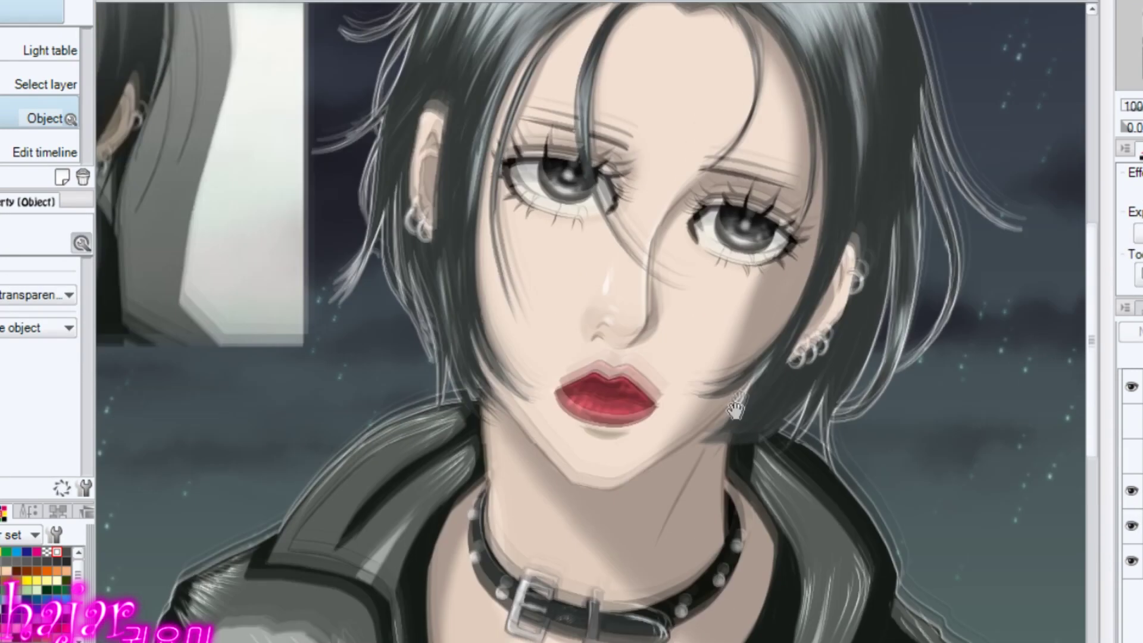
scroll(735, 473, up, 1)
scroll(735, 473, down, 3)
click(1131, 490)
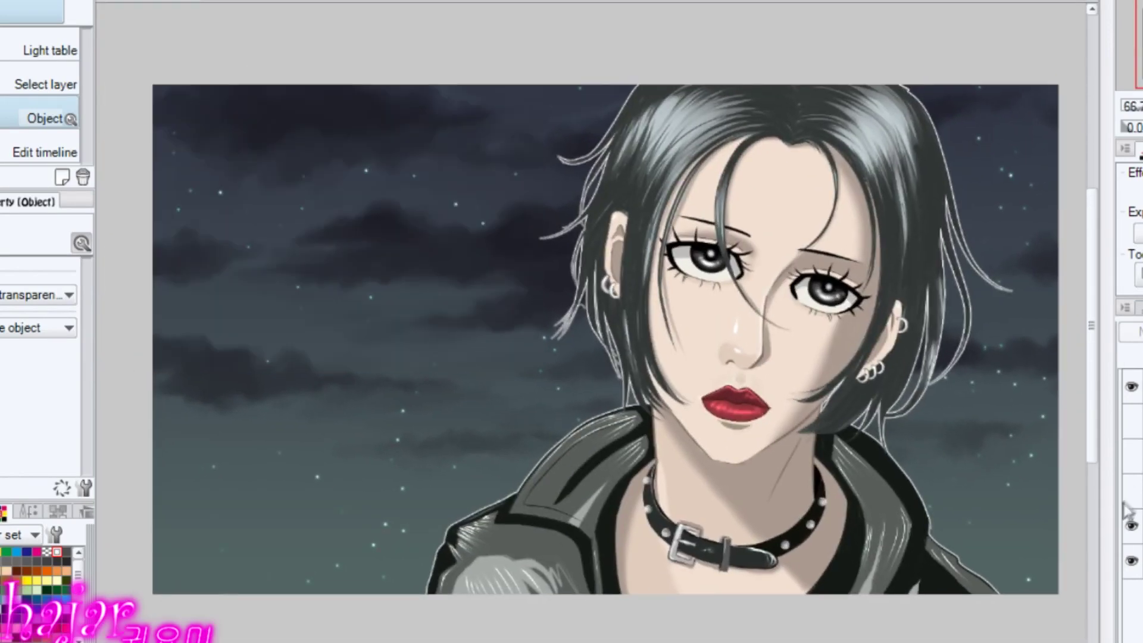
key(p)
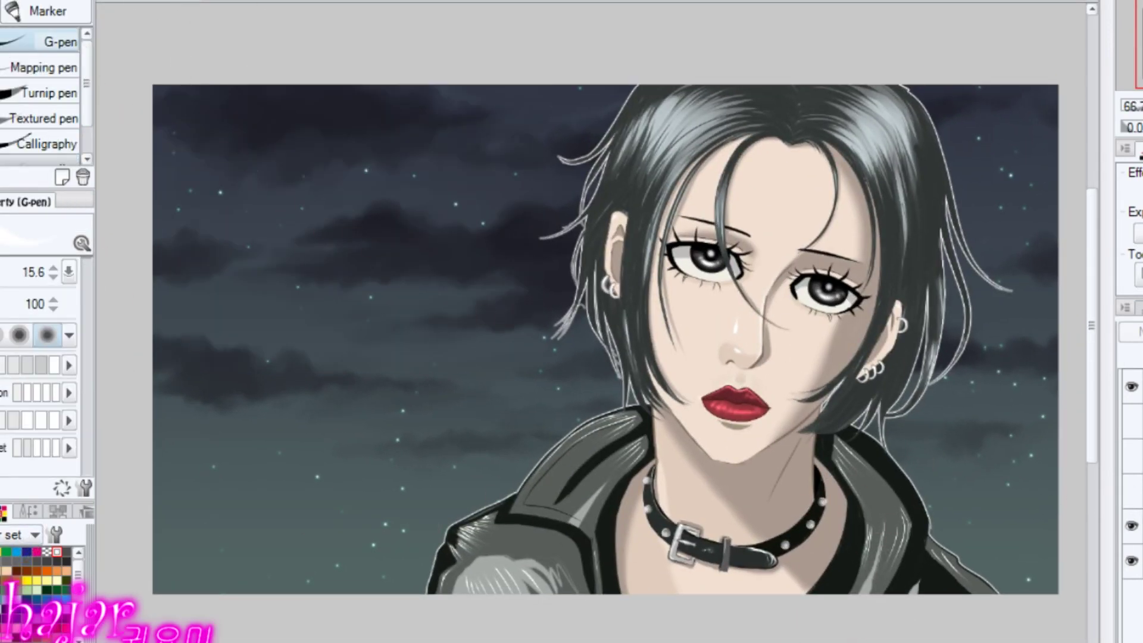
- Sign the artwork in white cursive left of the portrait, then hide the night-sky layer
drag(280, 211, 262, 381)
drag(316, 280, 292, 369)
drag(363, 291, 410, 321)
mouse_move(416, 280)
mouse_down()
mouse_move(506, 269)
mouse_move(532, 283)
mouse_up()
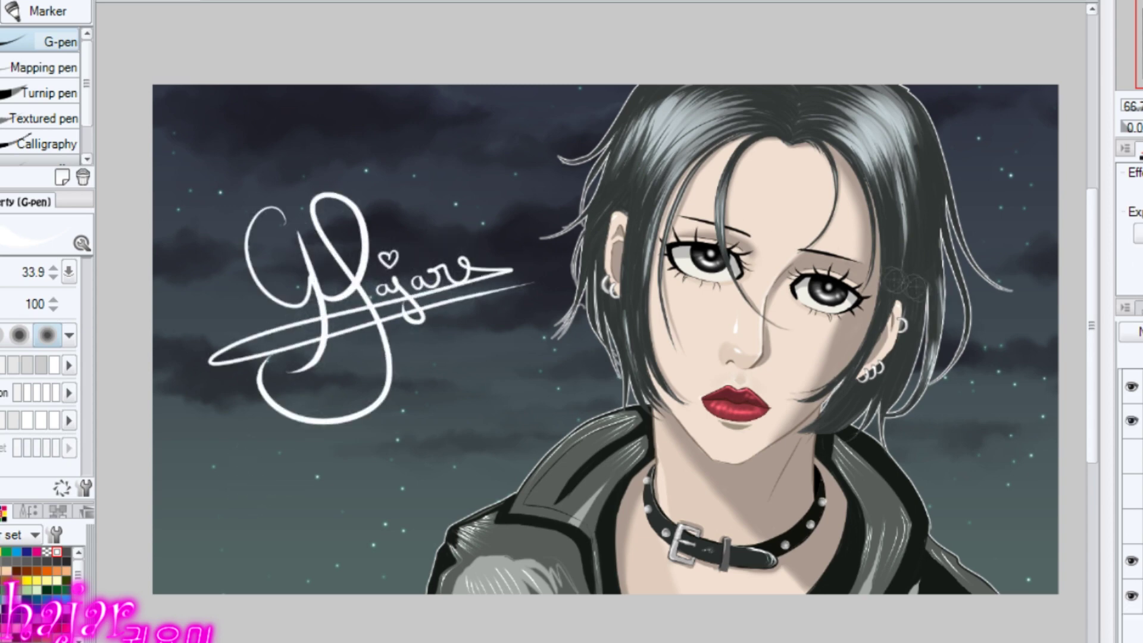
scroll(668, 459, down, 1)
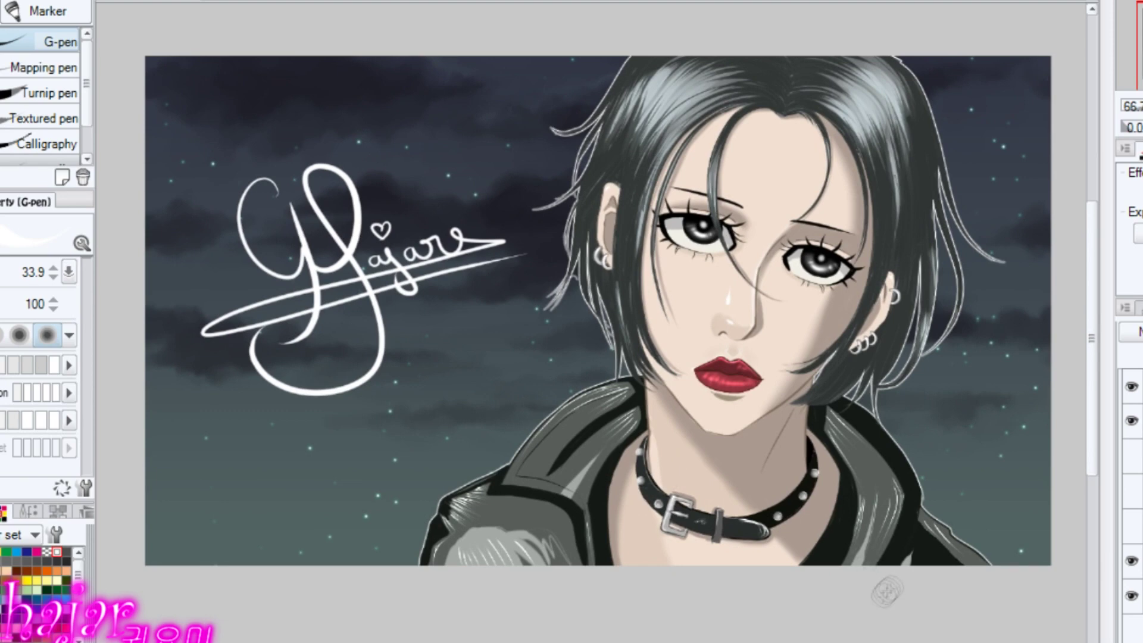
click(1131, 561)
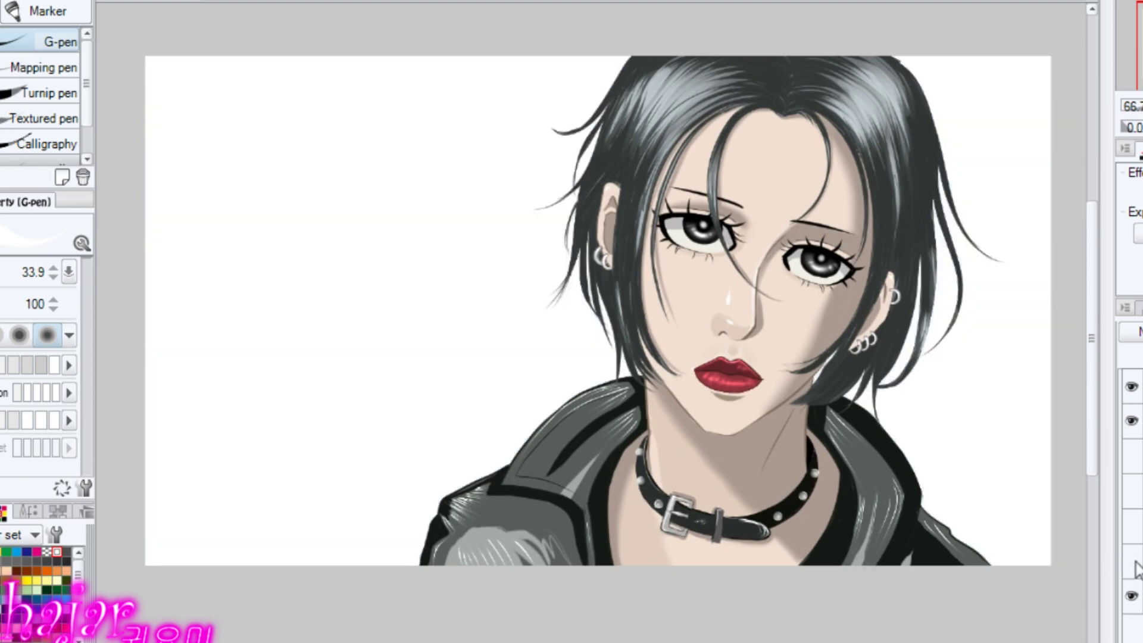